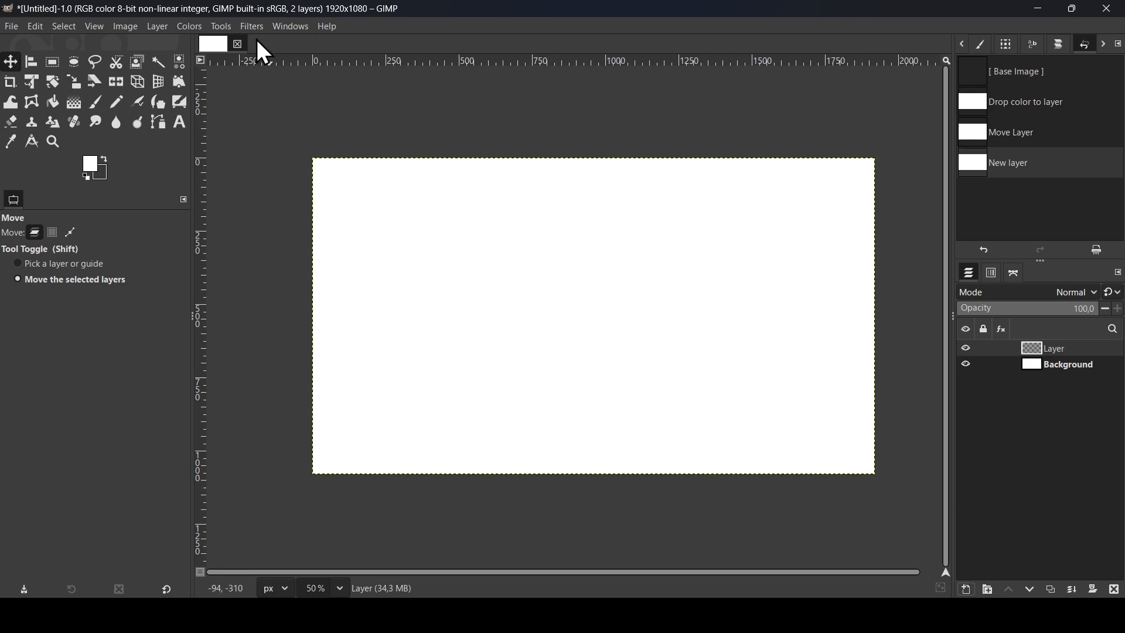
# Start the Grid pattern render filter on the transparent layer and set the grid line color to black.
pyautogui.click(251, 28)
pyautogui.moveTo(307, 294)
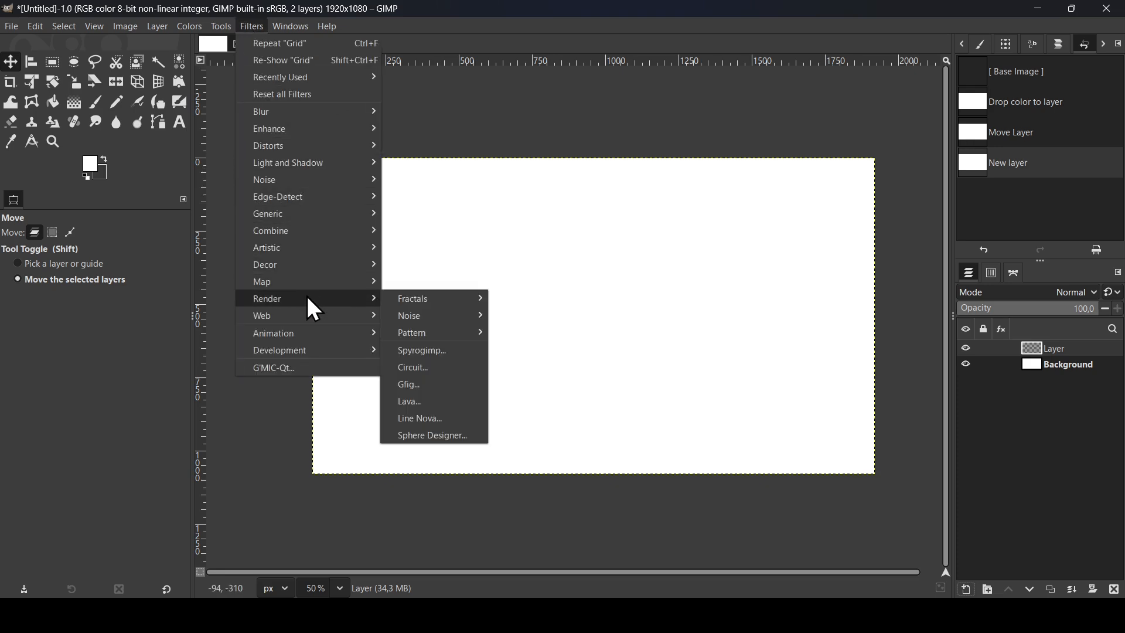
pyautogui.moveTo(439, 333)
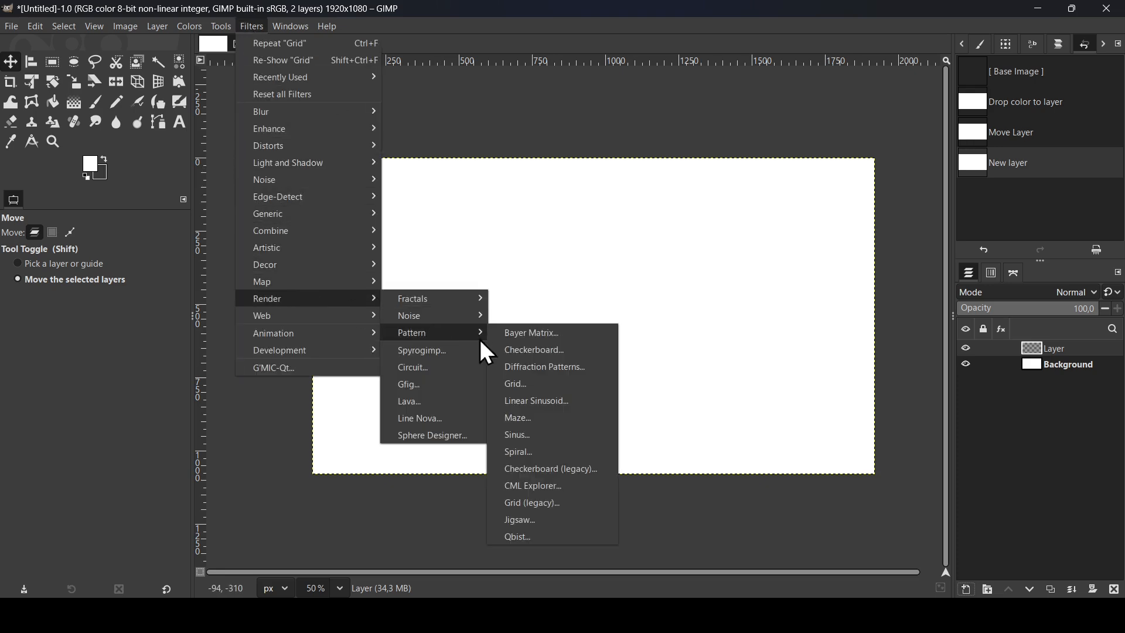
pyautogui.click(546, 384)
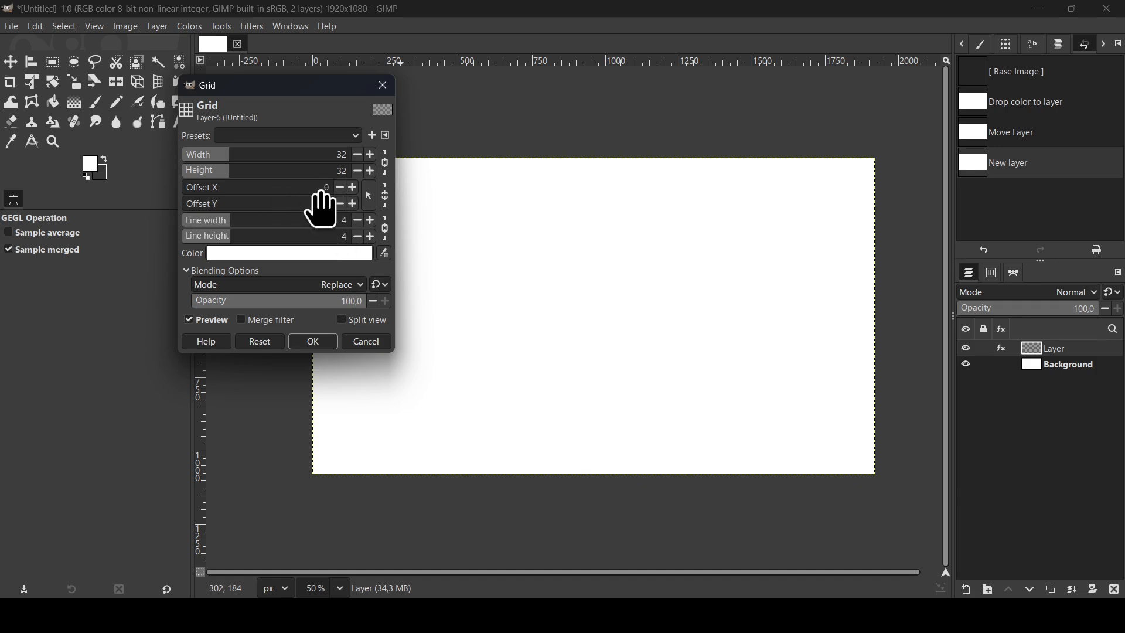
pyautogui.click(340, 255)
pyautogui.moveTo(229, 215); pyautogui.dragTo(325, 357)
pyautogui.click(386, 381)
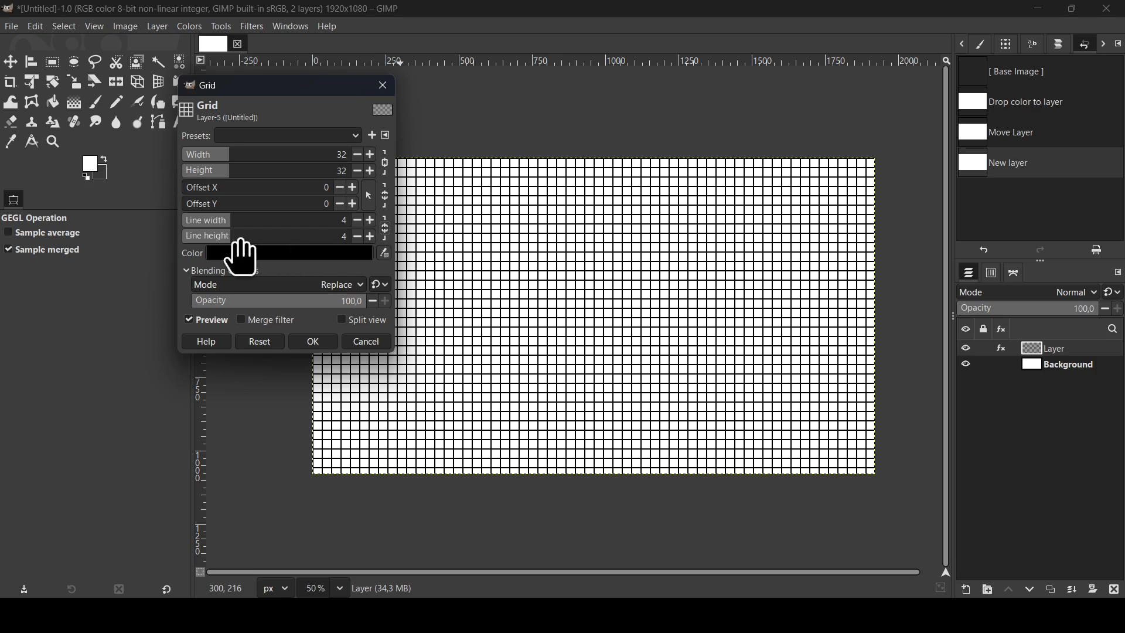
# Apply the grid as vertical lines only, with line height 0 and line width 1, and merge the effect into its layer.
pyautogui.moveTo(228, 246); pyautogui.dragTo(170, 252)
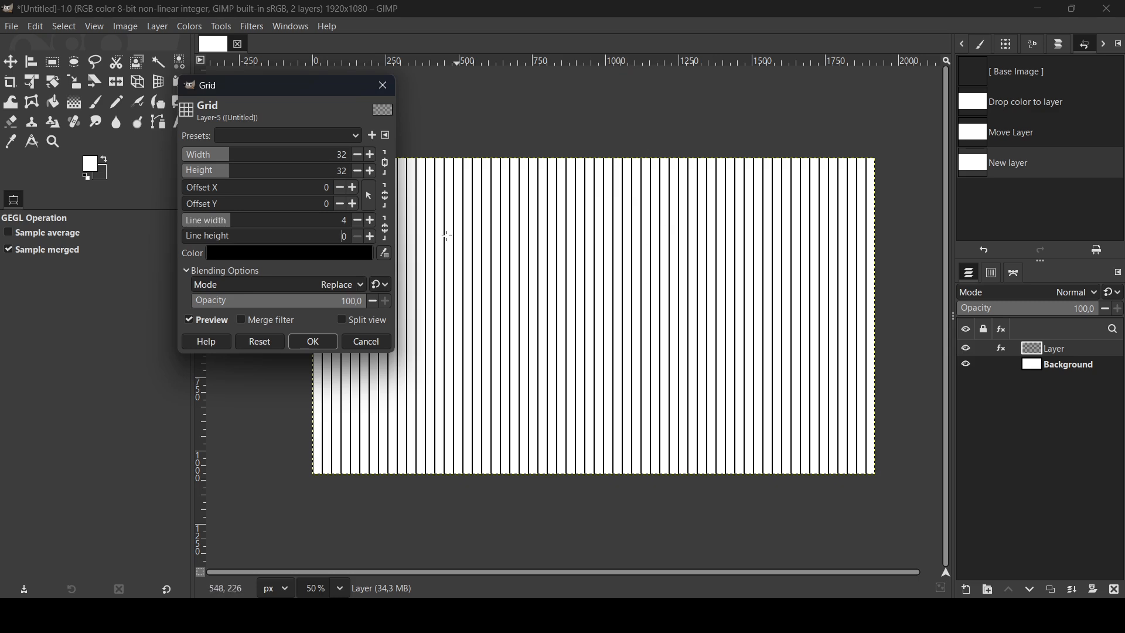
pyautogui.click(356, 223)
pyautogui.click(355, 223)
pyautogui.click(355, 223)
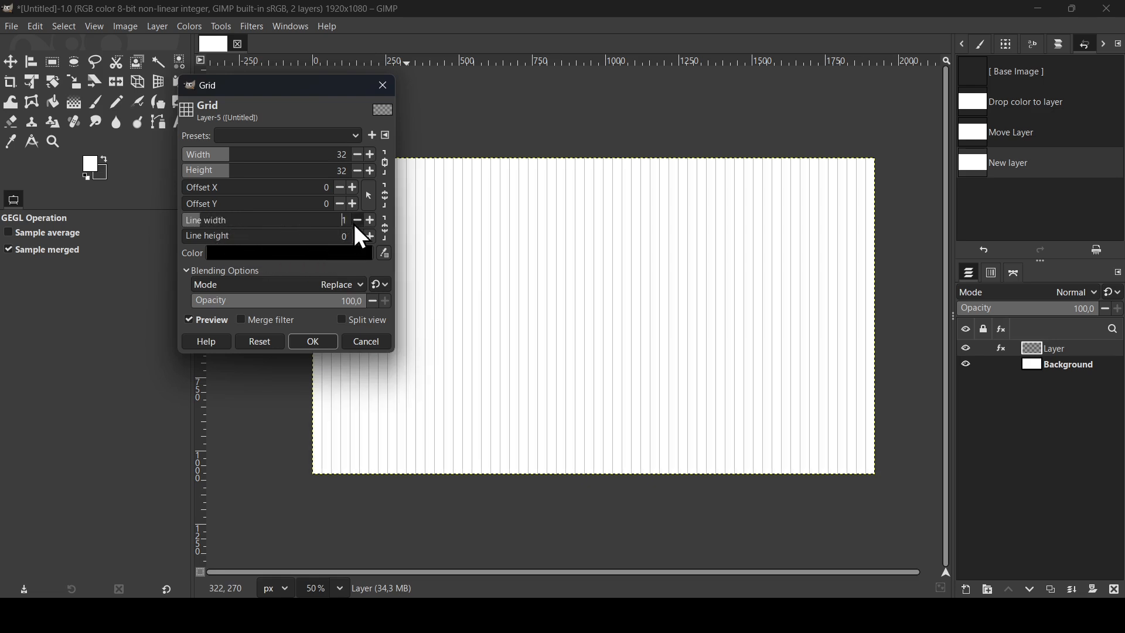
pyautogui.click(320, 339)
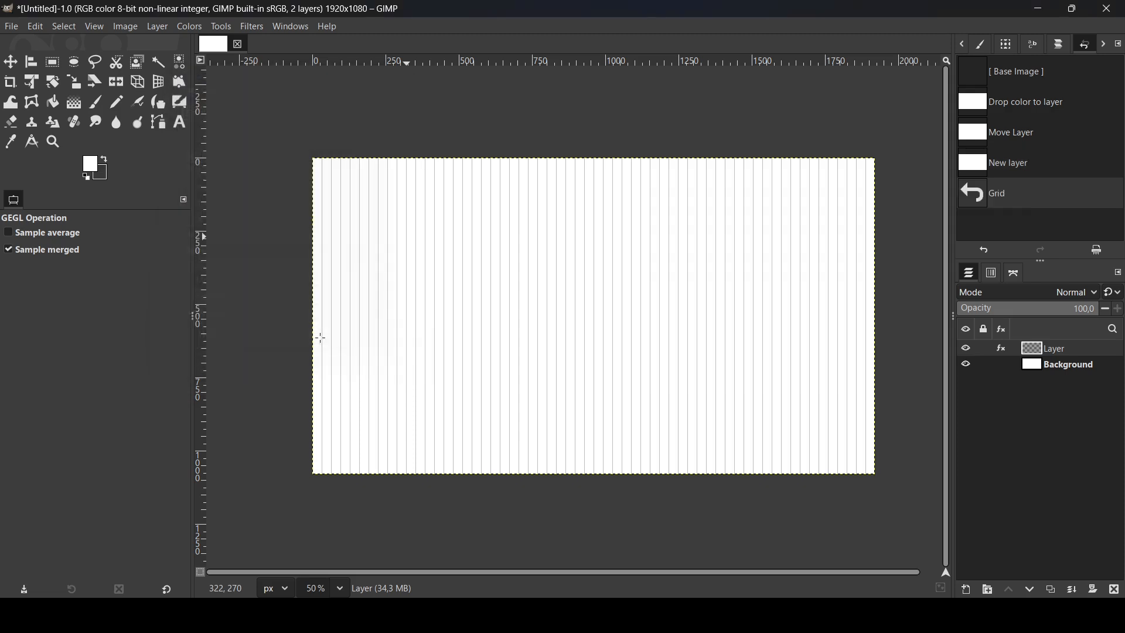
pyautogui.click(1000, 349)
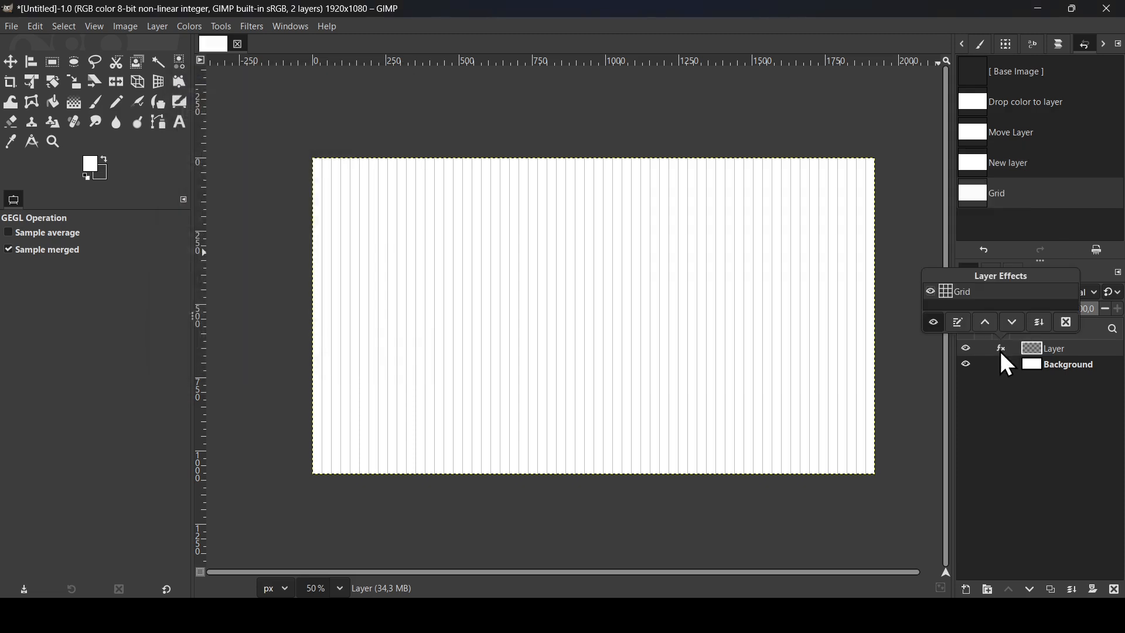
pyautogui.click(1042, 323)
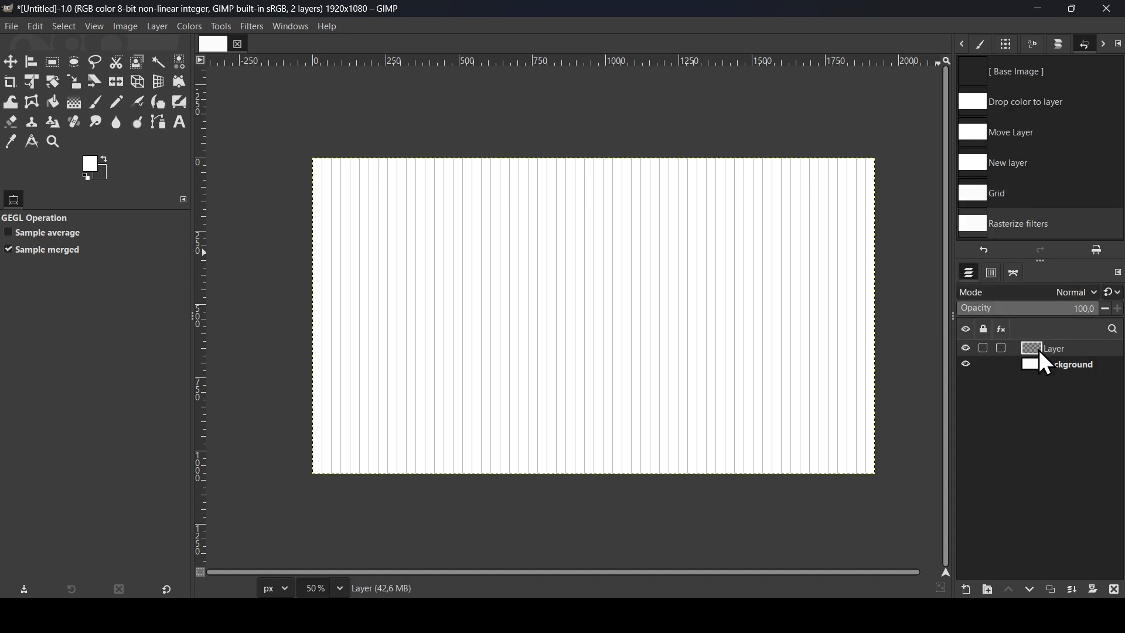
# Duplicate the vertical line layer and rotate the copy by 60 degrees about its center.
pyautogui.click(1052, 591)
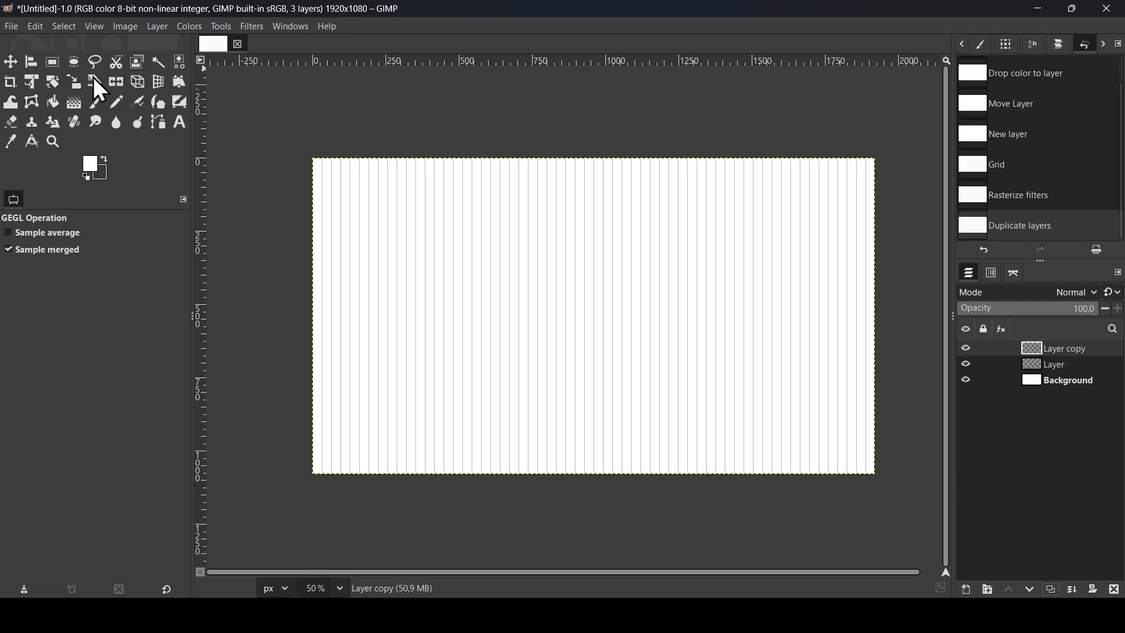
pyautogui.click(54, 82)
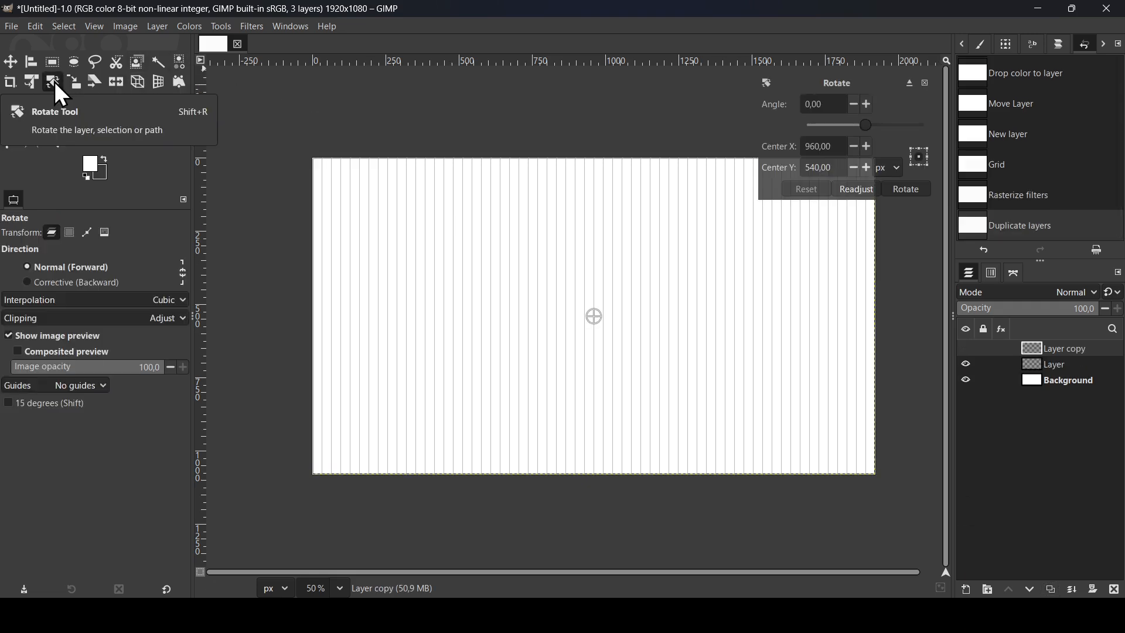
pyautogui.doubleClick(836, 106)
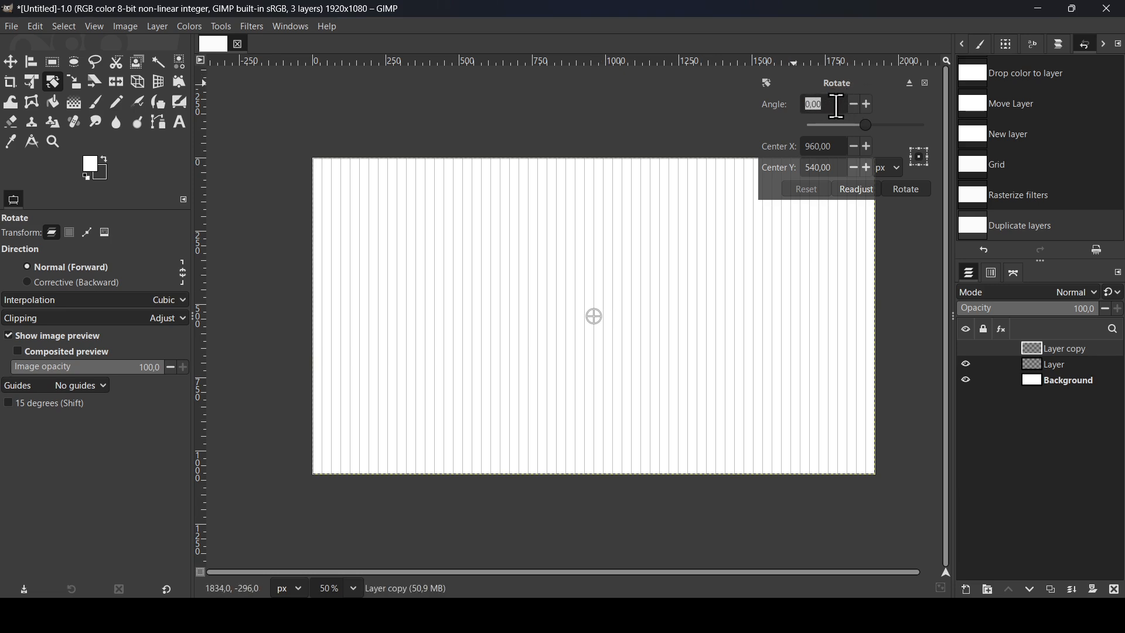
pyautogui.write('60')
pyautogui.press('Return')
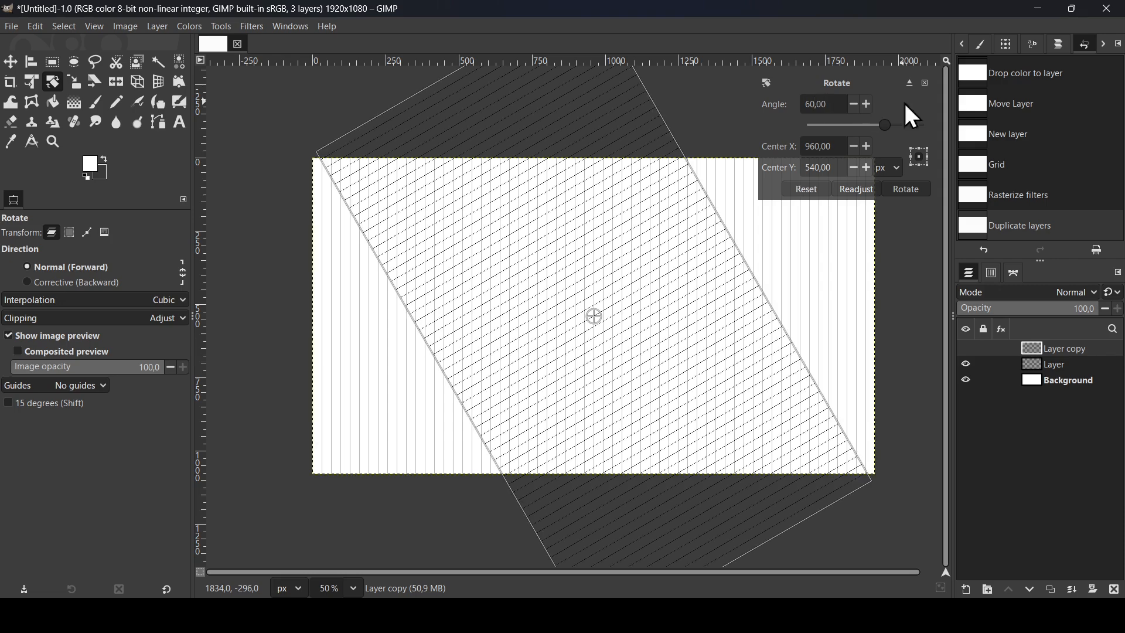
pyautogui.click(915, 188)
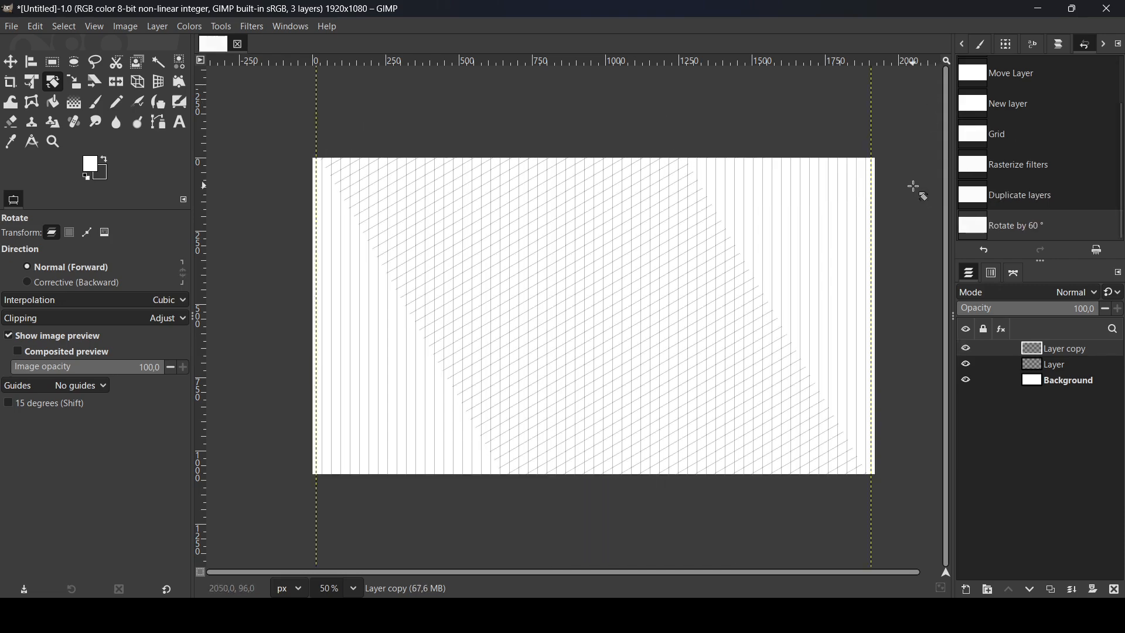
pyautogui.click(961, 346)
pyautogui.click(961, 347)
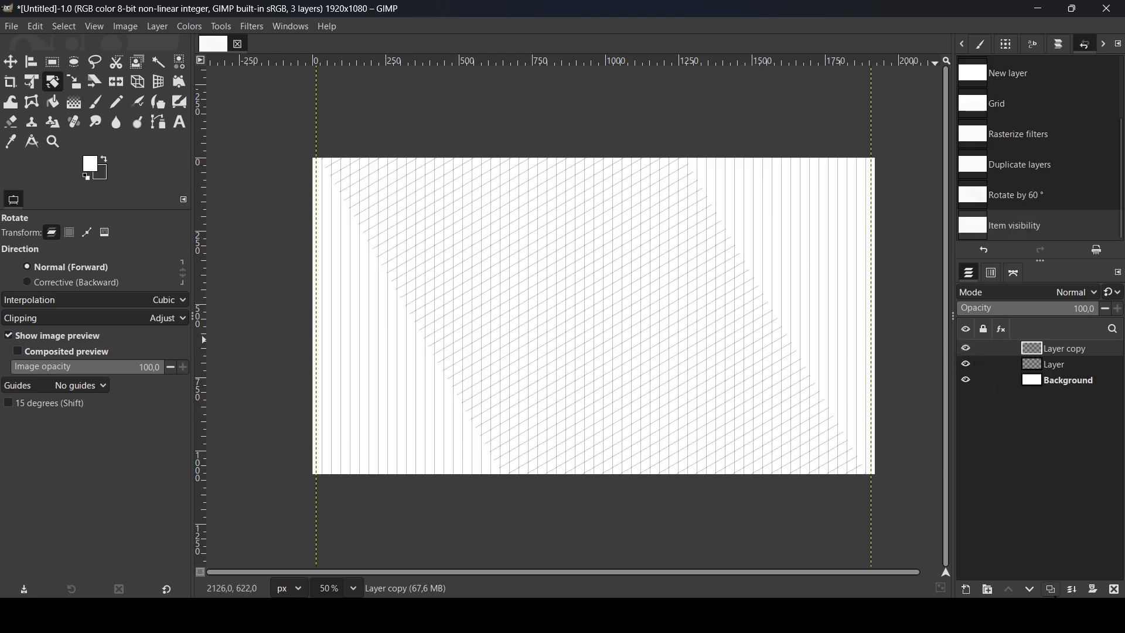
# Duplicate the rotated line layer and flip the new copy horizontally to form the isometric grid.
pyautogui.click(1051, 590)
pyautogui.click(593, 314)
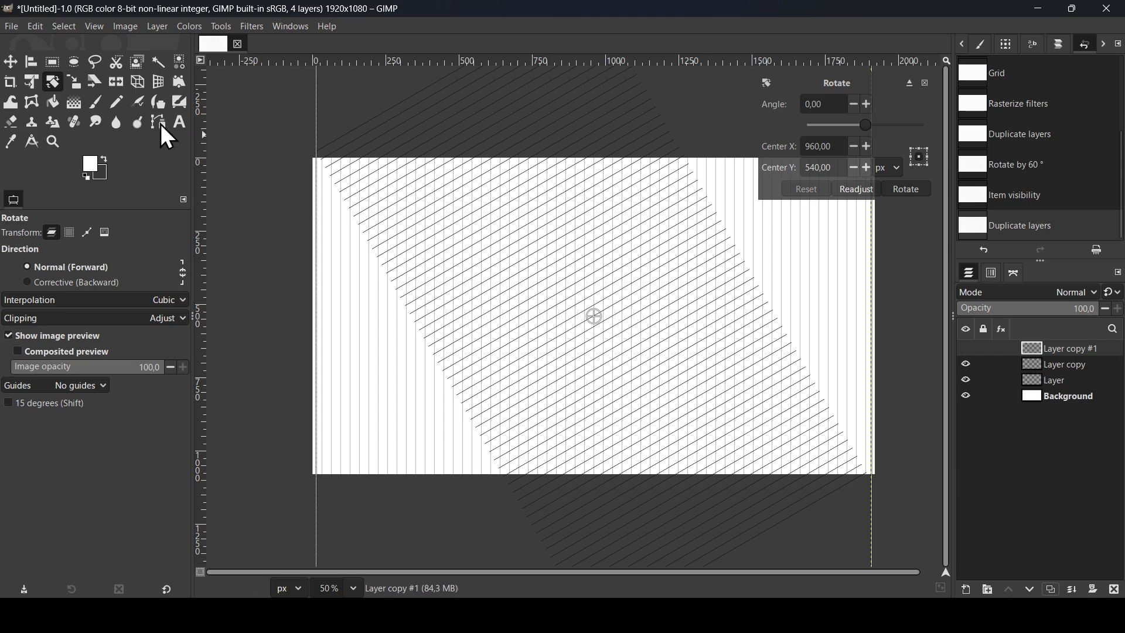
pyautogui.click(118, 82)
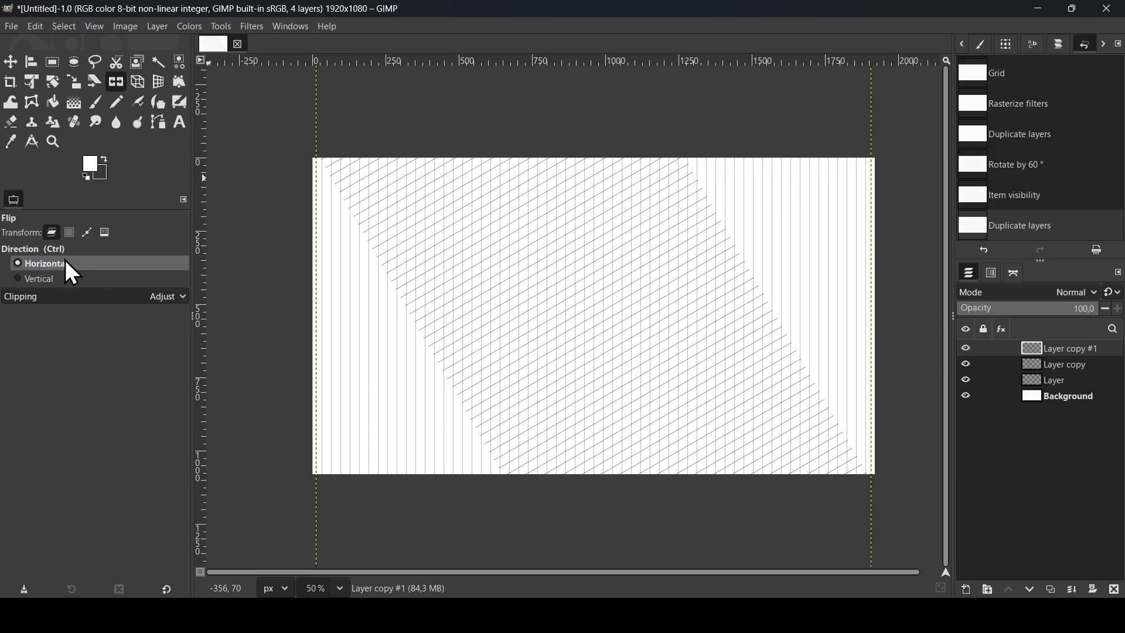
pyautogui.click(637, 305)
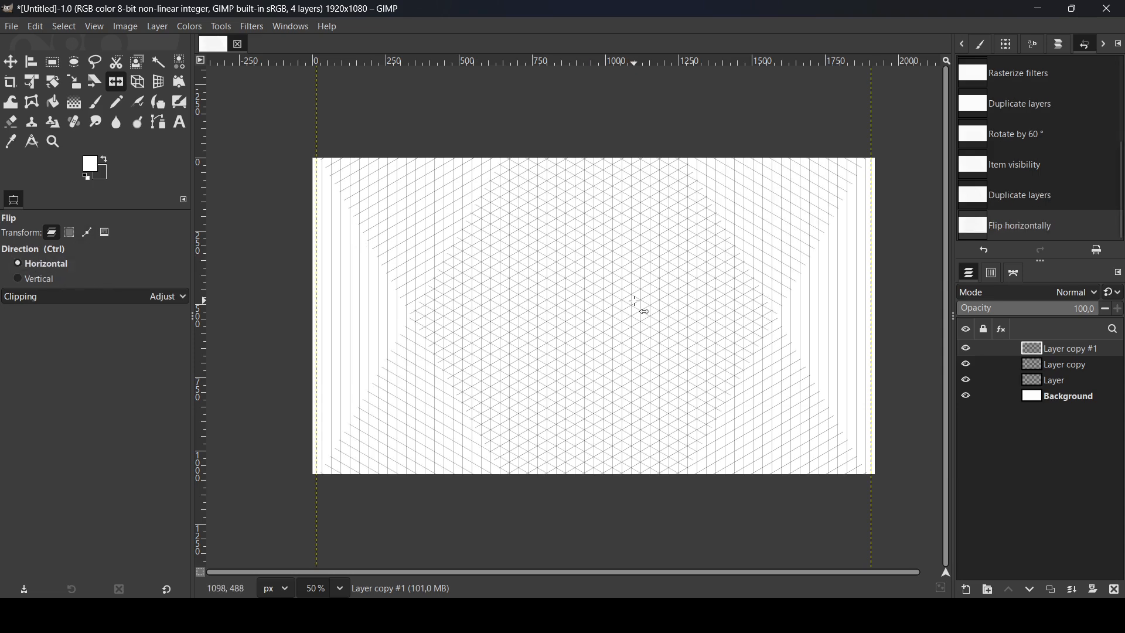
pyautogui.scroll(3, 519, 438)
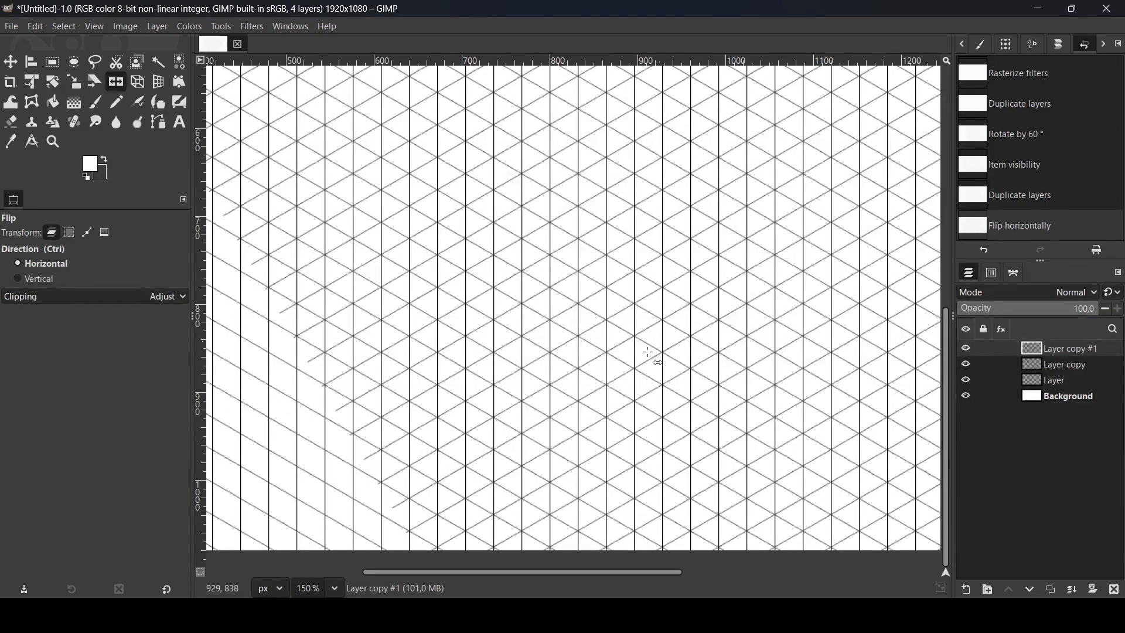
# Merge both rotated line layers down into the vertical line layer.
pyautogui.scroll(-4, 577, 273)
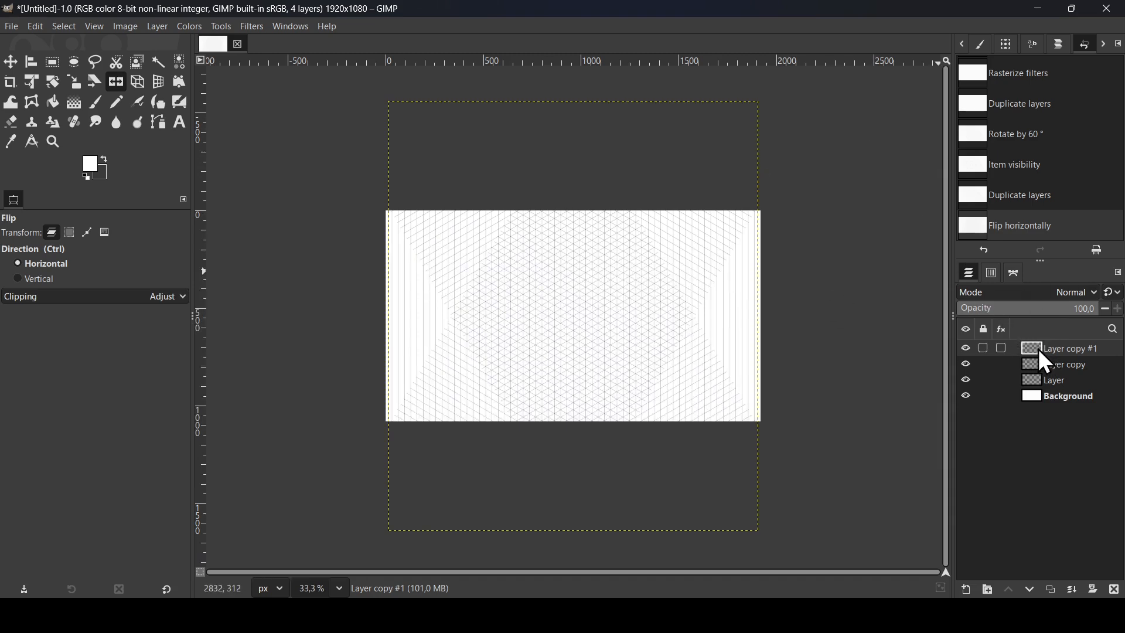
pyautogui.click(1074, 590)
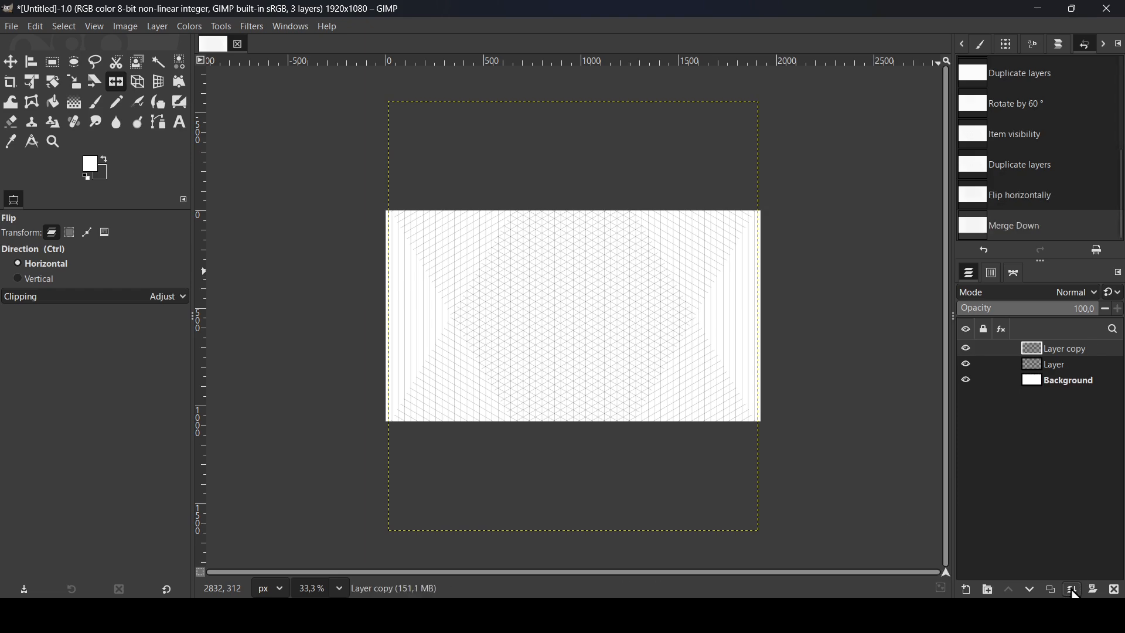
pyautogui.click(1075, 590)
# Scale the merged grid layer around its center to about 3943 × 4526 px, keeping the aspect, and fit it to the image size.
pyautogui.scroll(1, 593, 309)
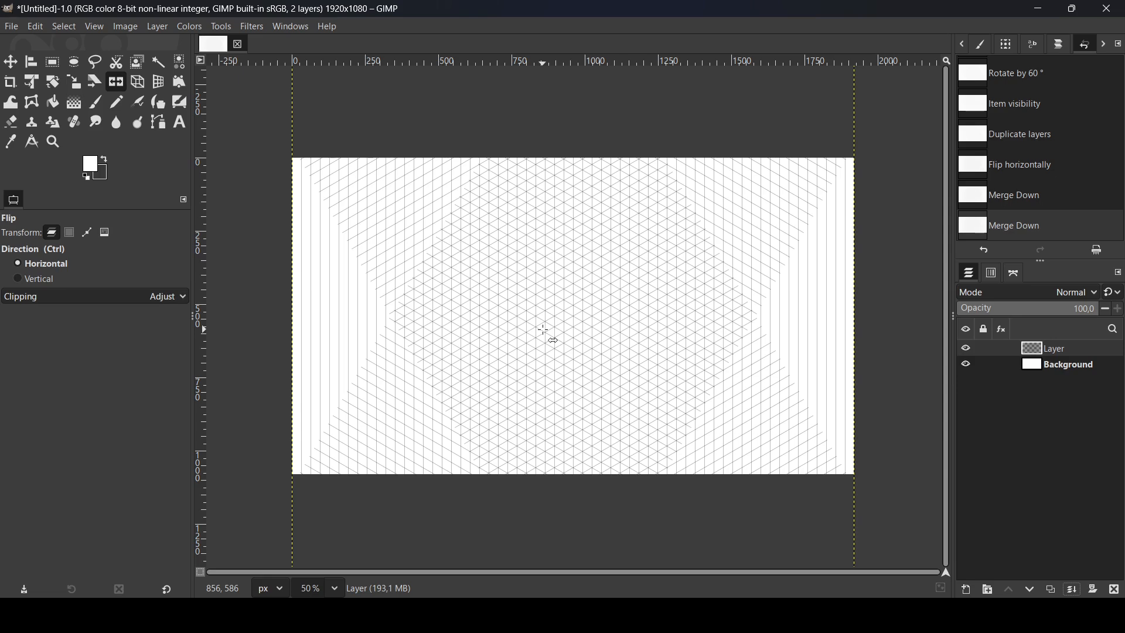
pyautogui.click(76, 83)
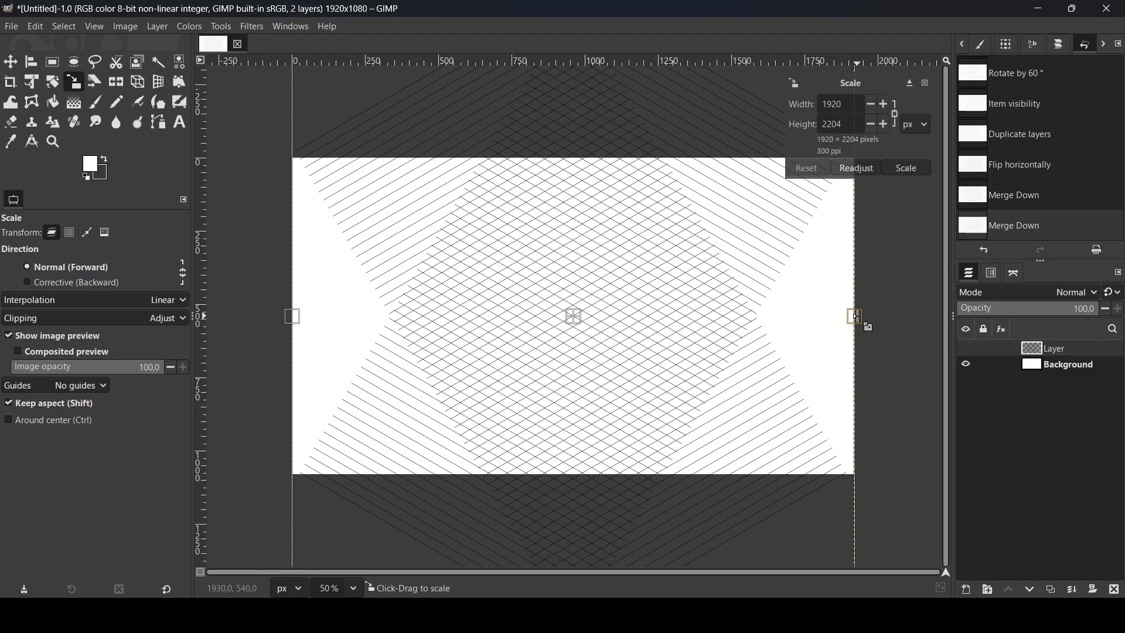
pyautogui.press('ctrl')
pyautogui.moveTo(855, 316); pyautogui.dragTo(1124, 314)
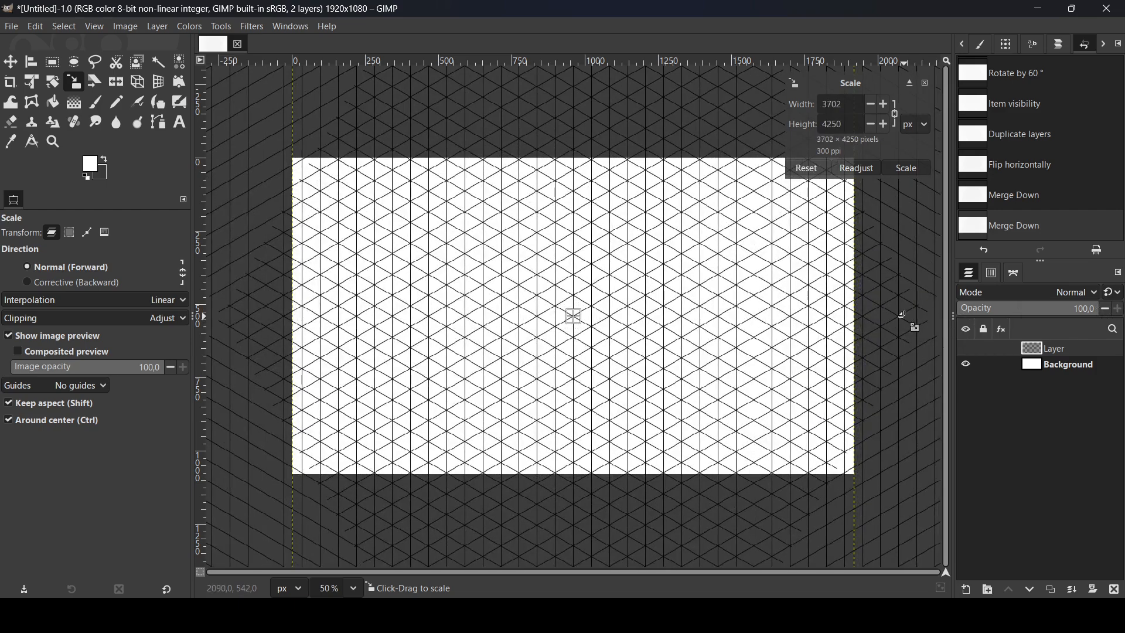
pyautogui.moveTo(917, 314); pyautogui.dragTo(1063, 321)
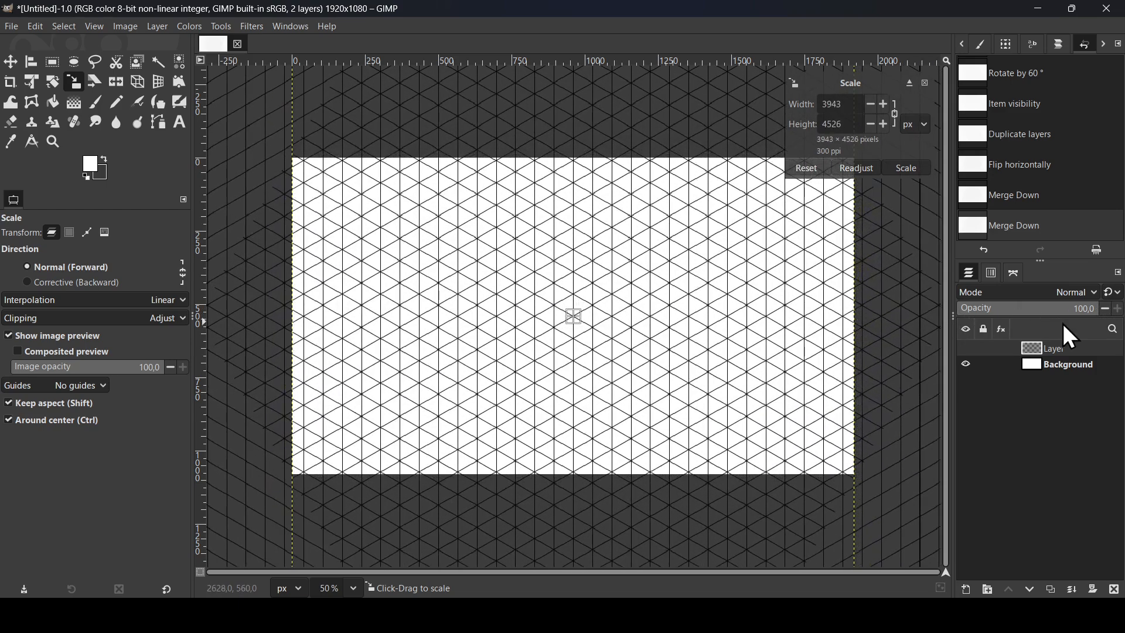
pyautogui.press('Return')
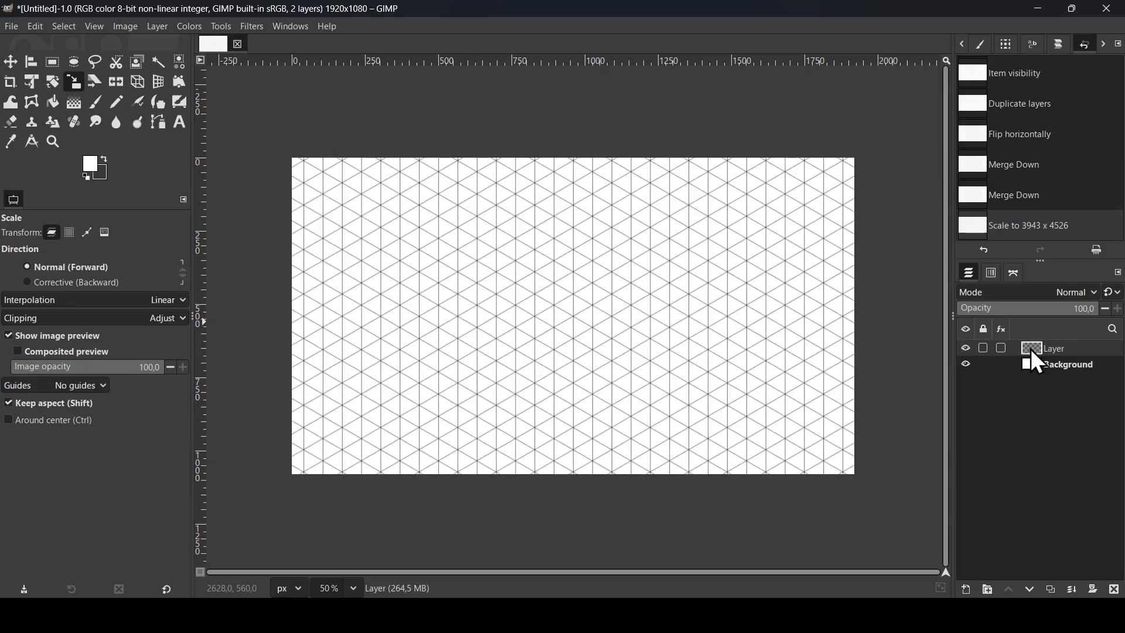
pyautogui.rightClick(1031, 349)
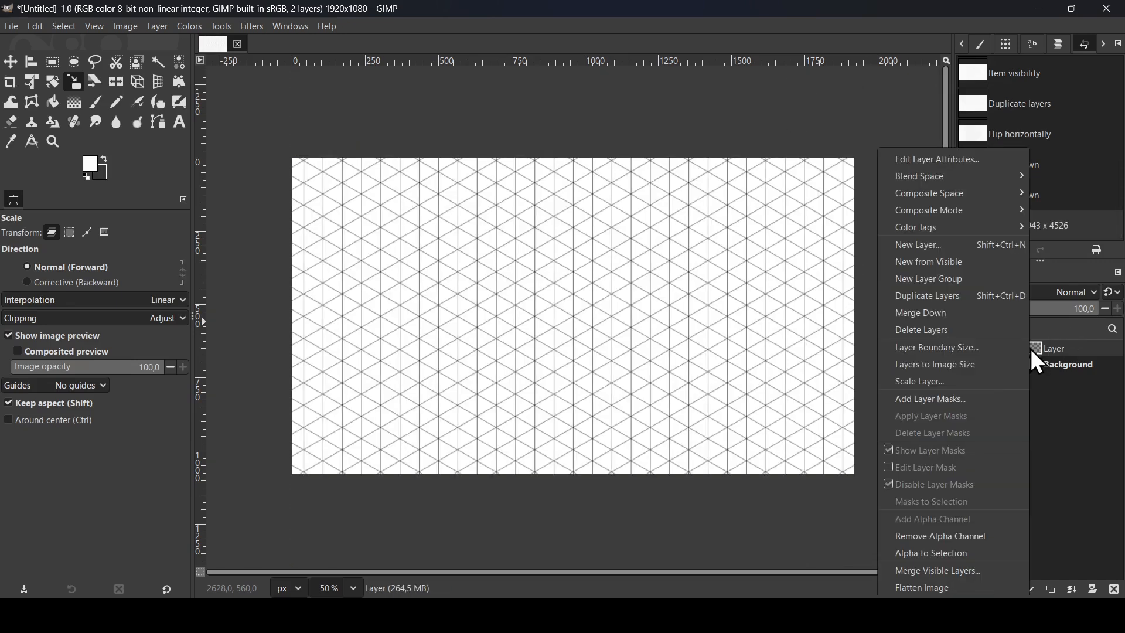
pyautogui.click(984, 365)
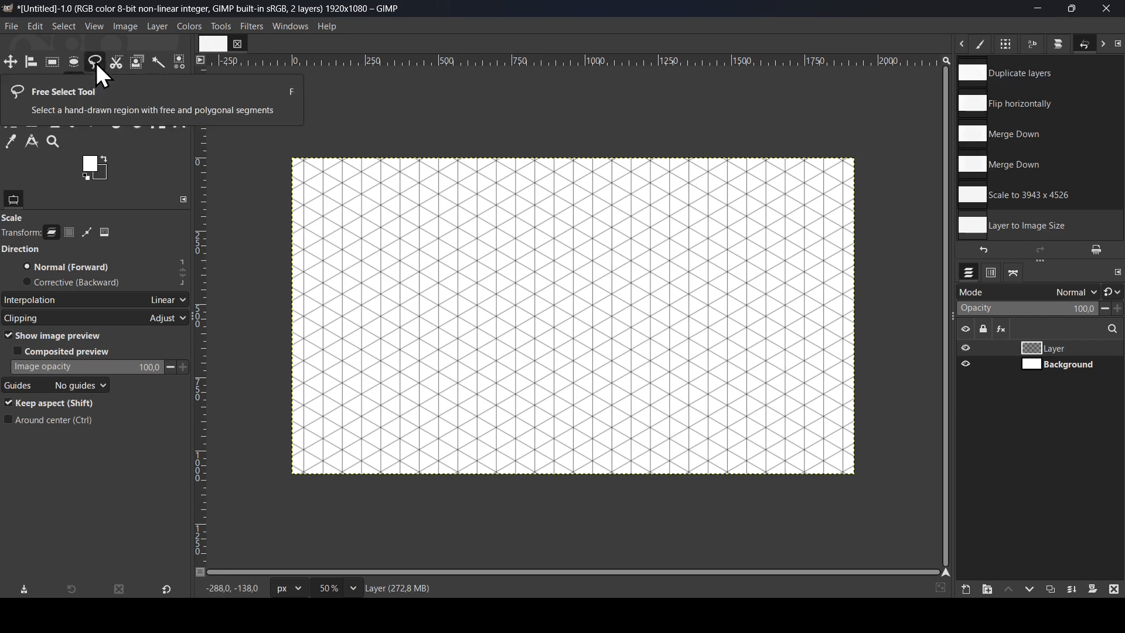
# Add a new 1920 × 1080 px layer filled with transparency above the grid layer for drawing with Free Select.
pyautogui.click(96, 63)
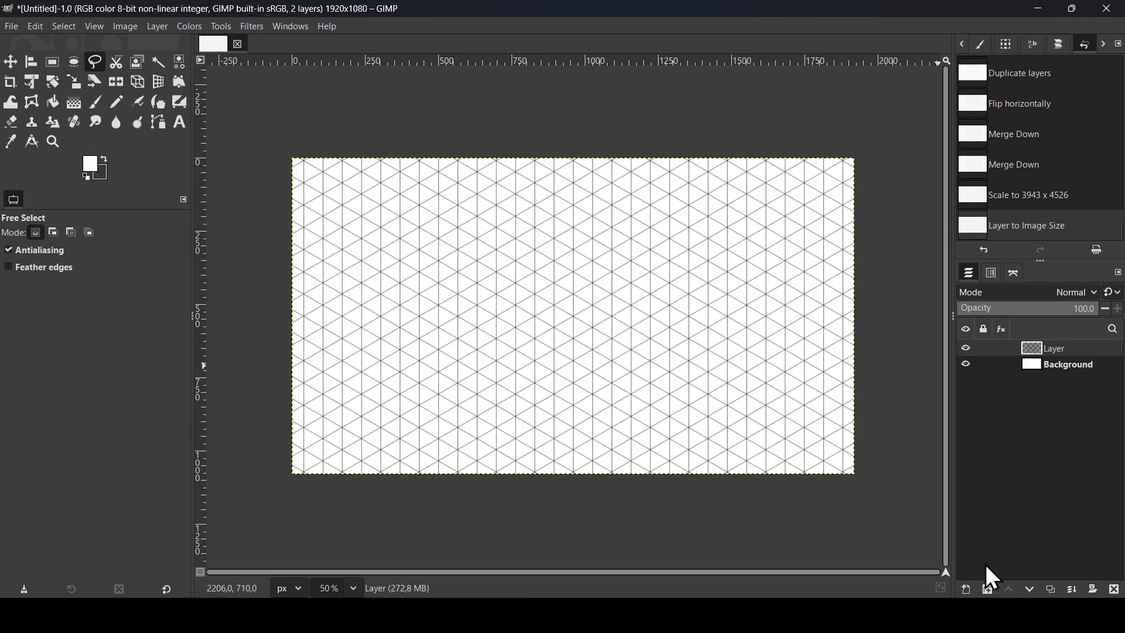
pyautogui.click(968, 591)
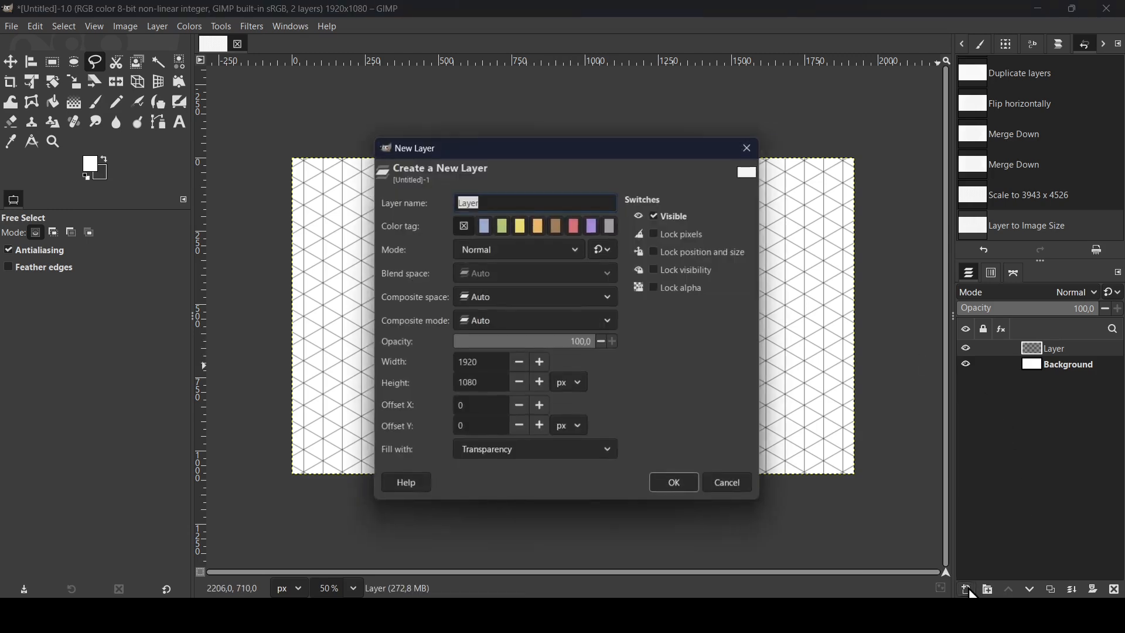
pyautogui.click(682, 486)
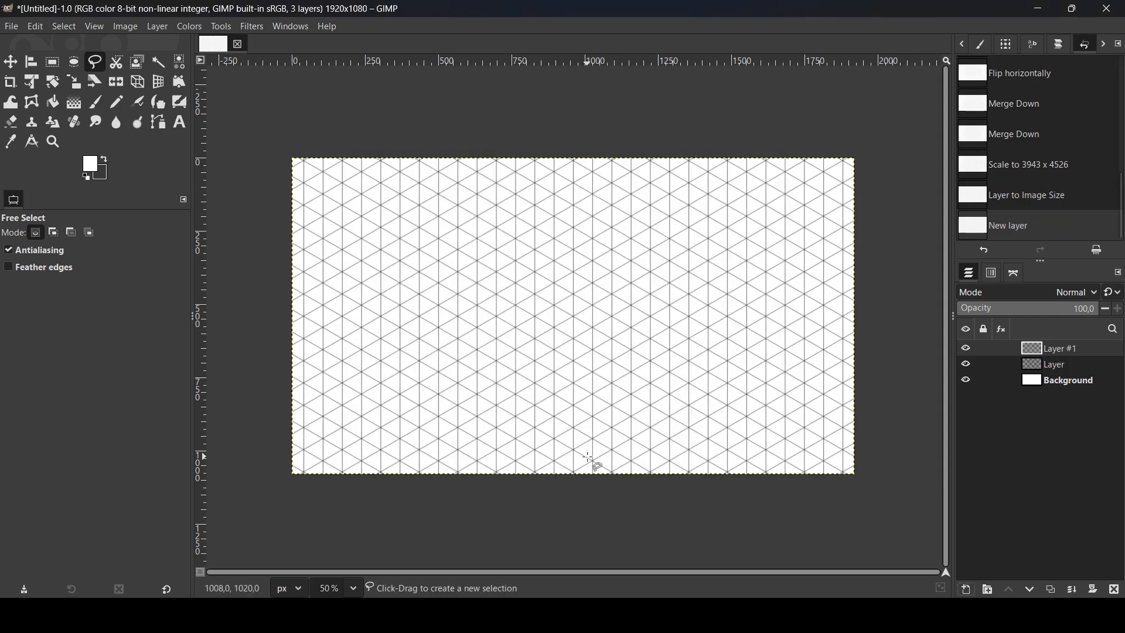
# Outline a parallelogram about 265 × 300 px along the grid lines with Free Select for the cube's right face and commit the selection.
pyautogui.scroll(1, 592, 460)
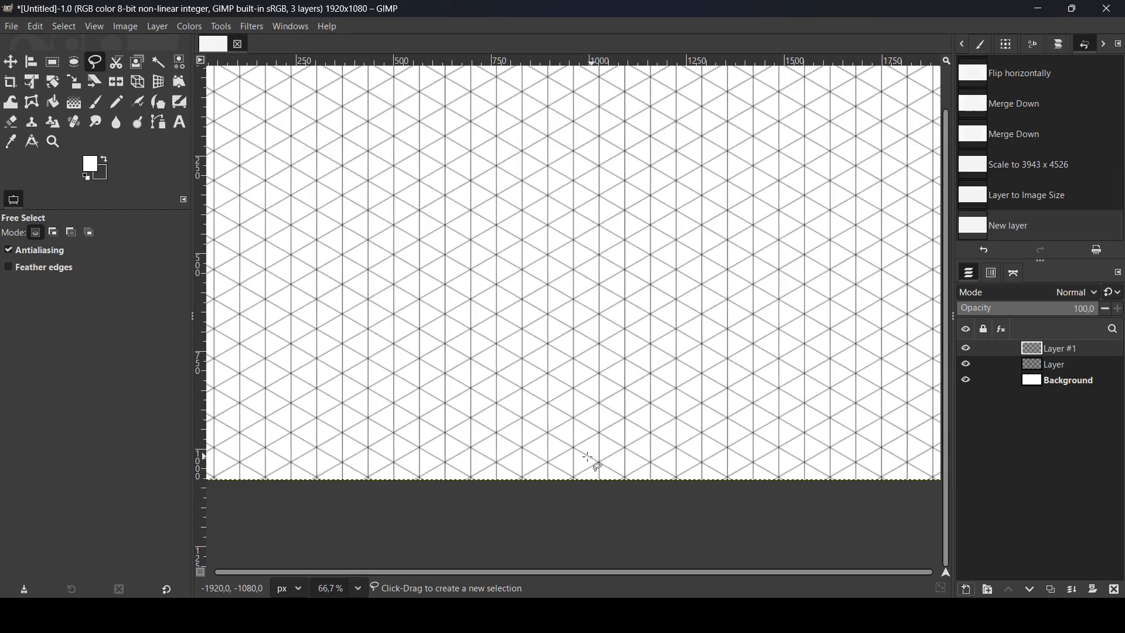
pyautogui.click(549, 372)
pyautogui.click(651, 315)
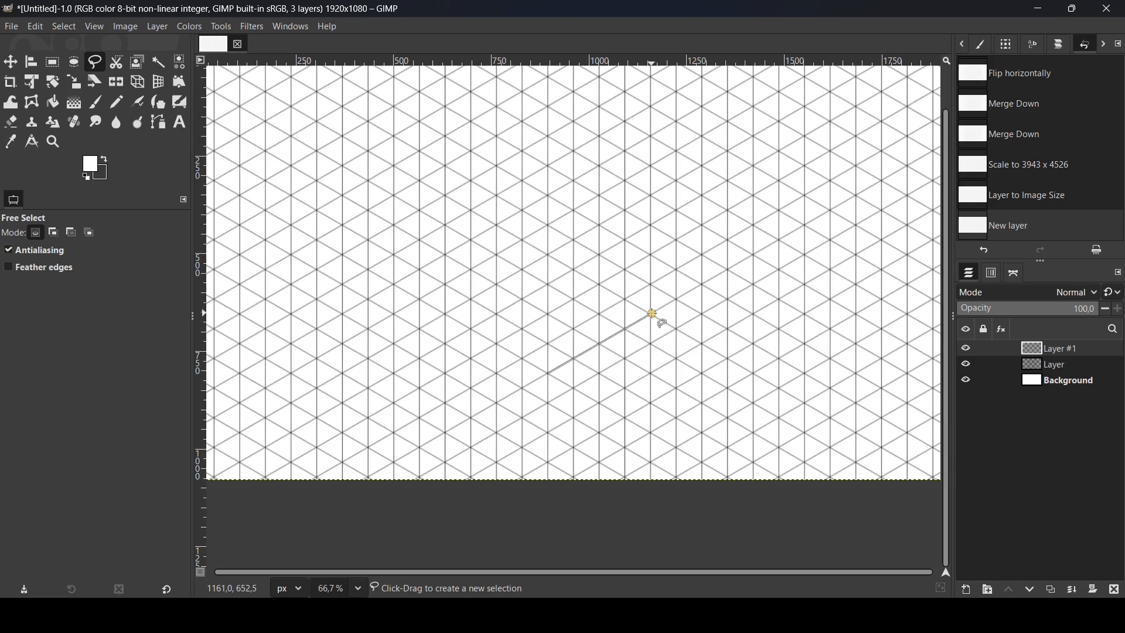
pyautogui.click(650, 196)
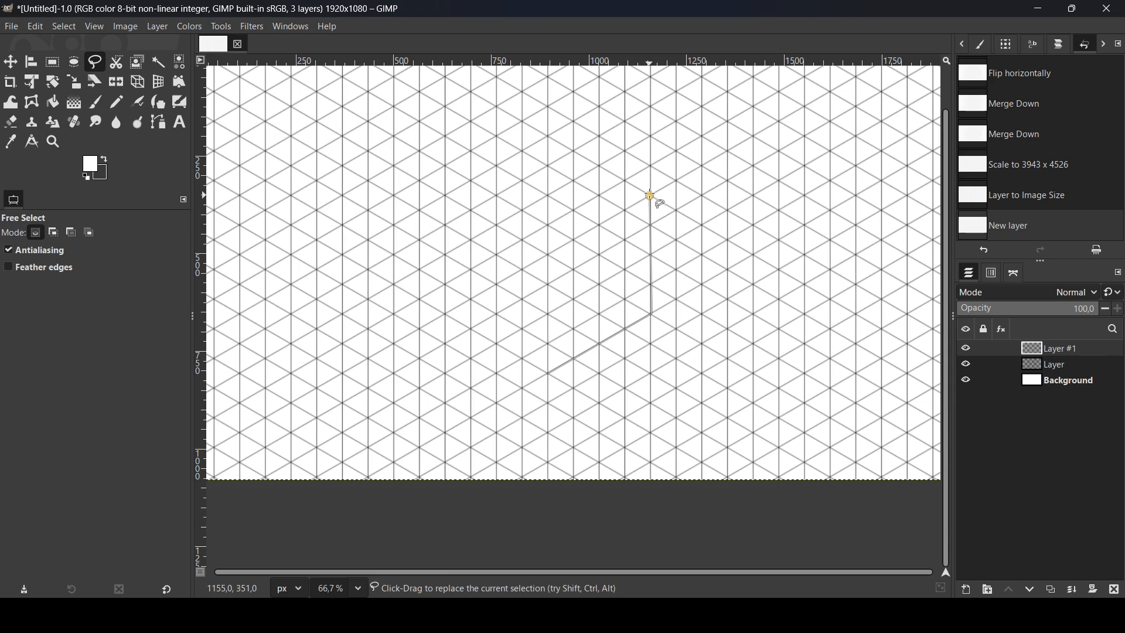
pyautogui.click(546, 256)
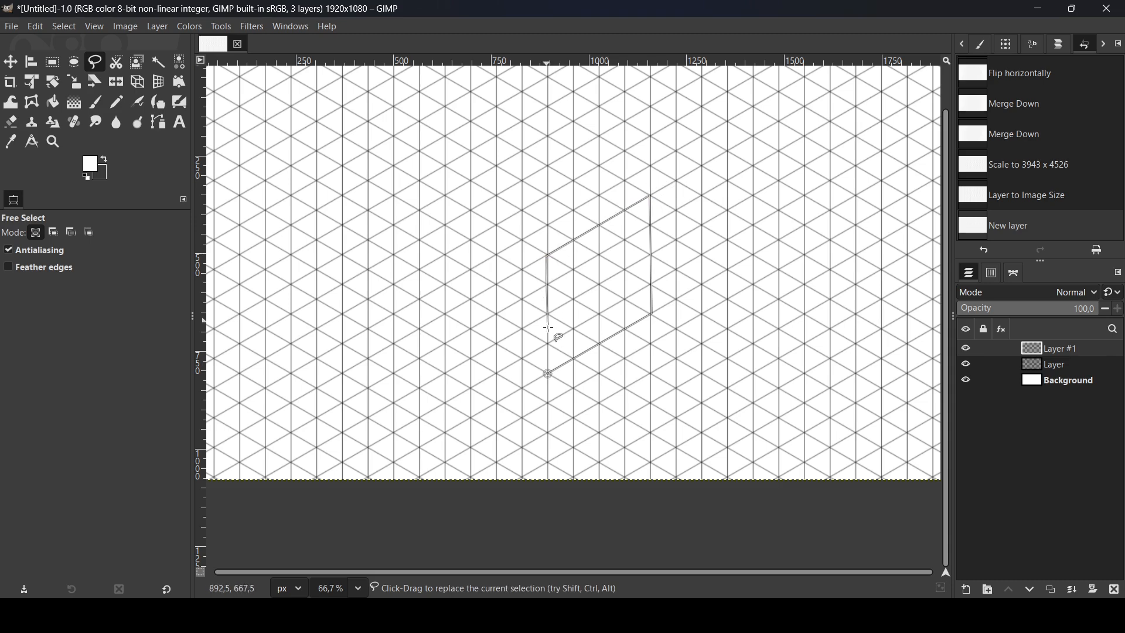
pyautogui.doubleClick(548, 374)
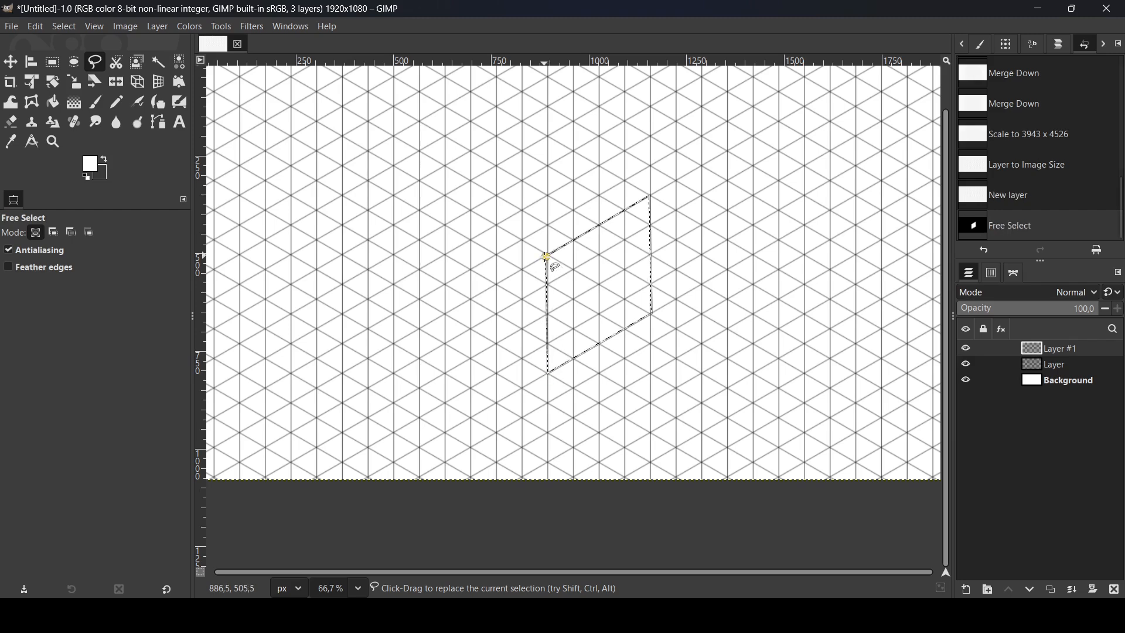
pyautogui.hotkey('ctrl', 'z')
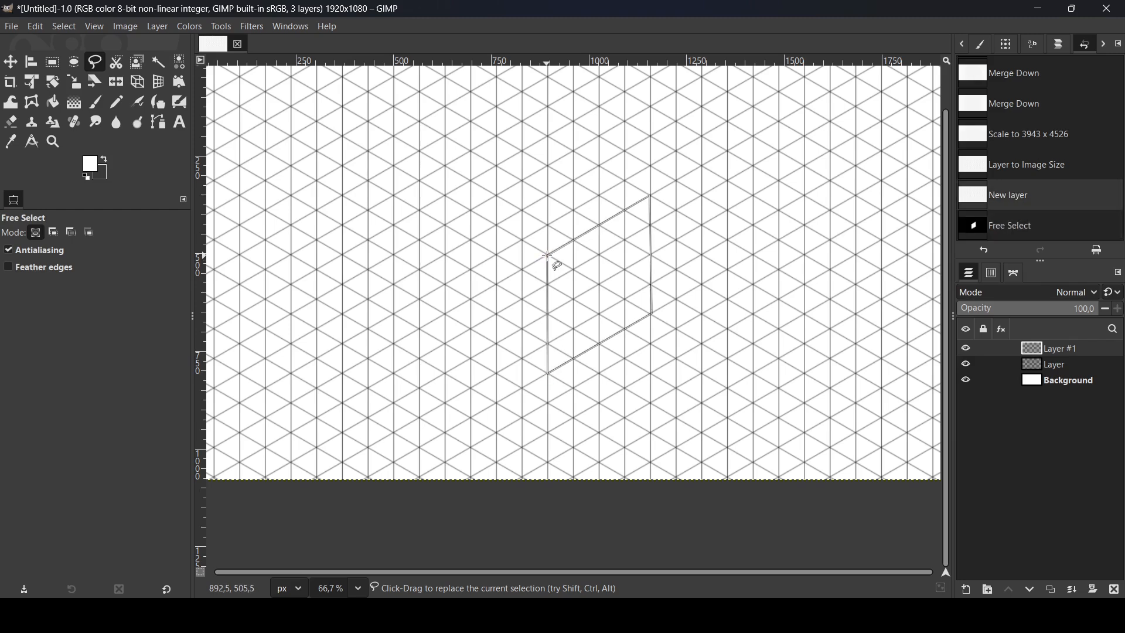
pyautogui.press('Return')
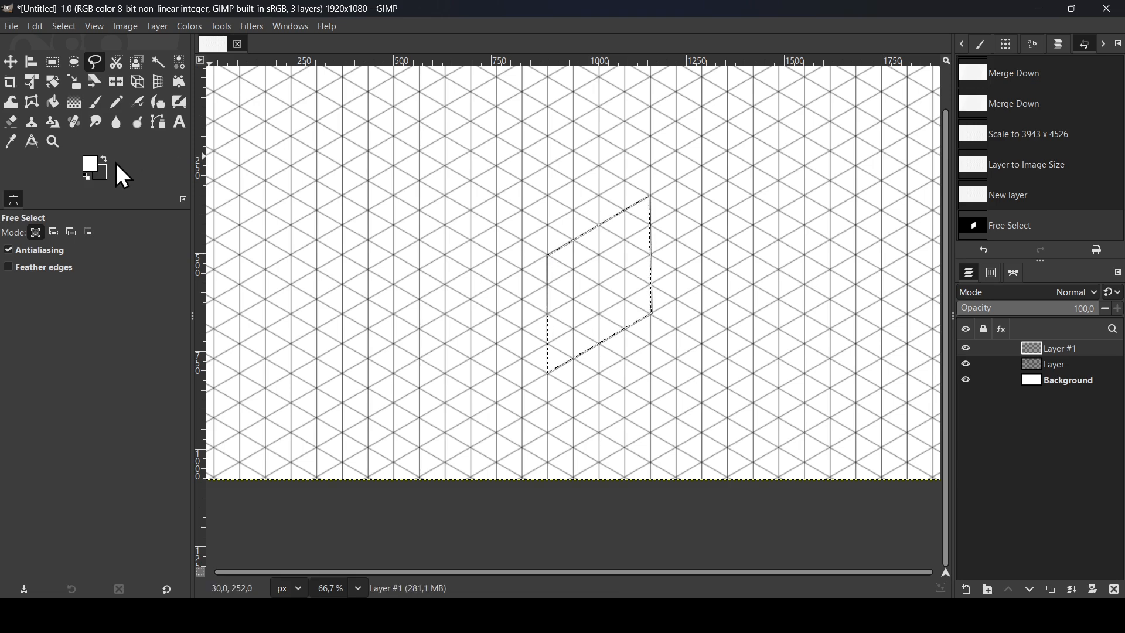
# Fill the right-face selection with the dark gray background color 3a3a3a.
pyautogui.click(104, 171)
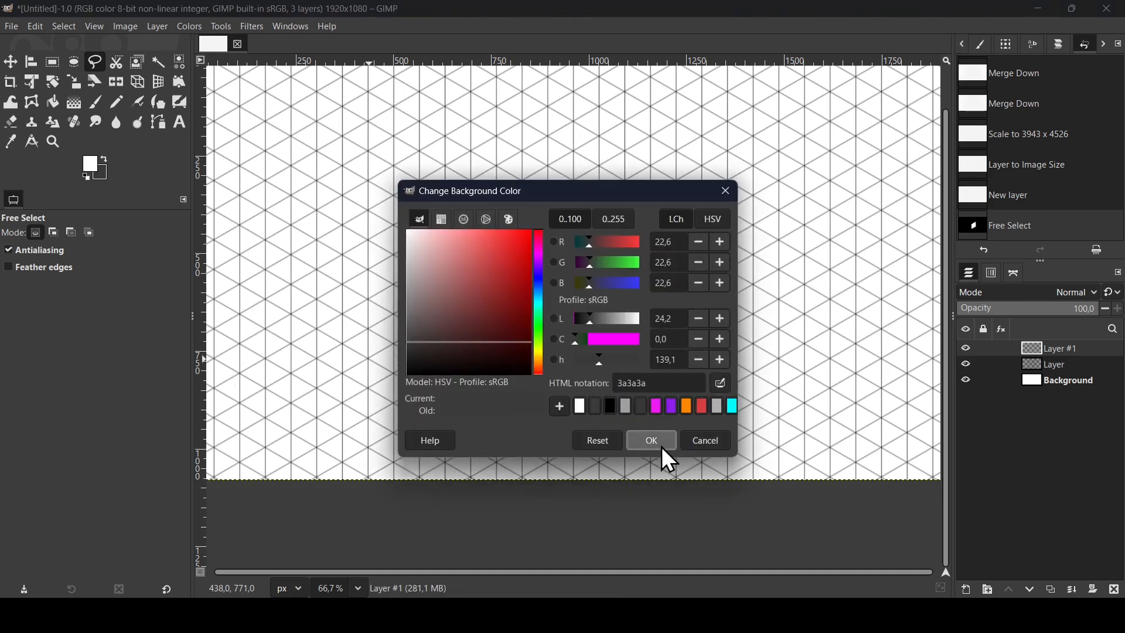
pyautogui.click(668, 460)
pyautogui.moveTo(107, 180); pyautogui.dragTo(613, 323)
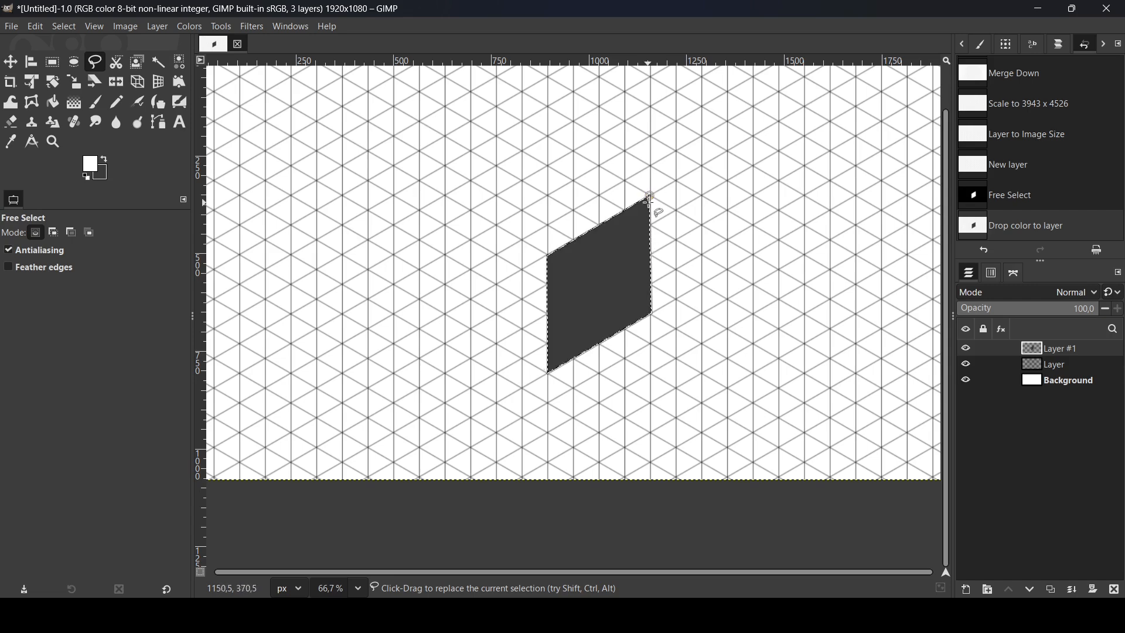
# Reshape the selection by moving its corner points into a mirrored parallelogram for the cube's left face, sharing the central vertical edge.
pyautogui.moveTo(649, 196); pyautogui.dragTo(563, 188)
pyautogui.press('Return')
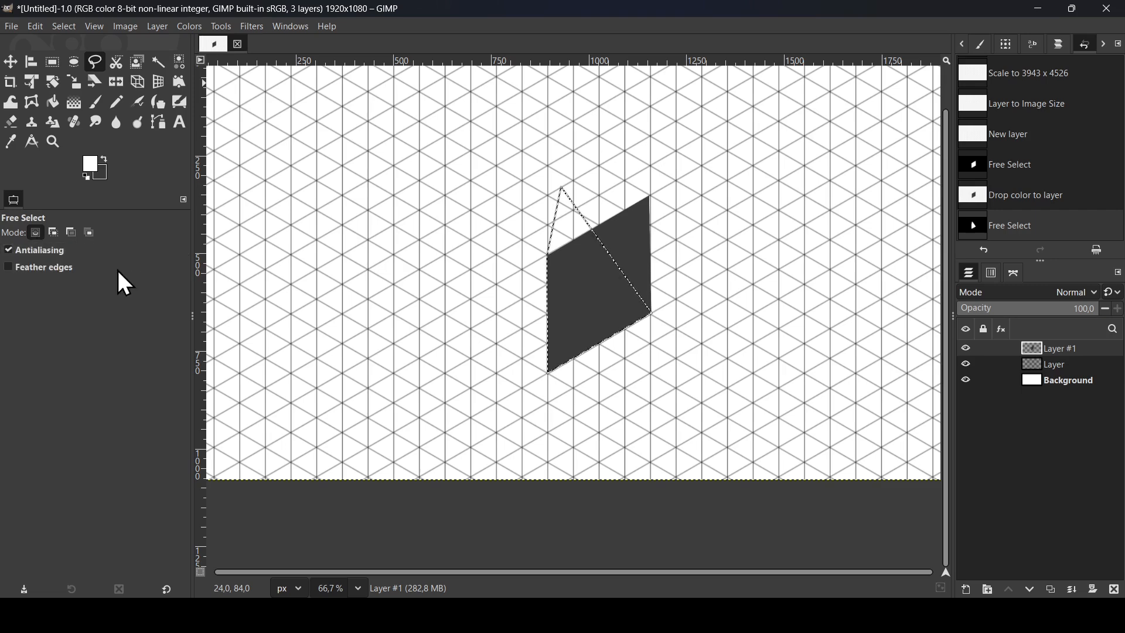
pyautogui.hotkey('ctrl', 'z')
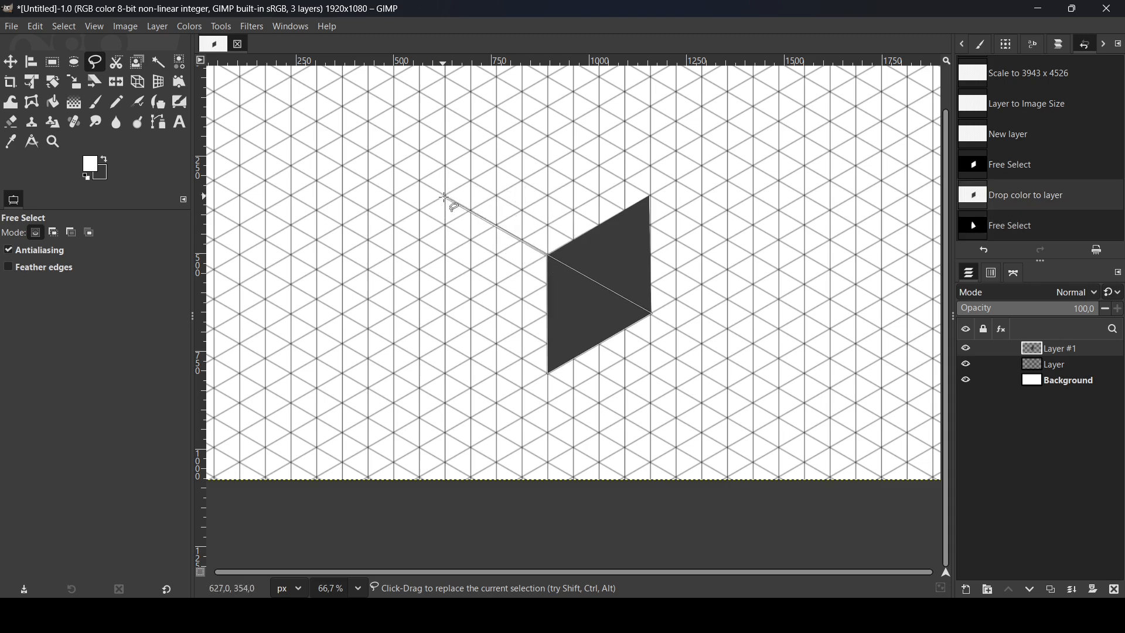
pyautogui.click(445, 199)
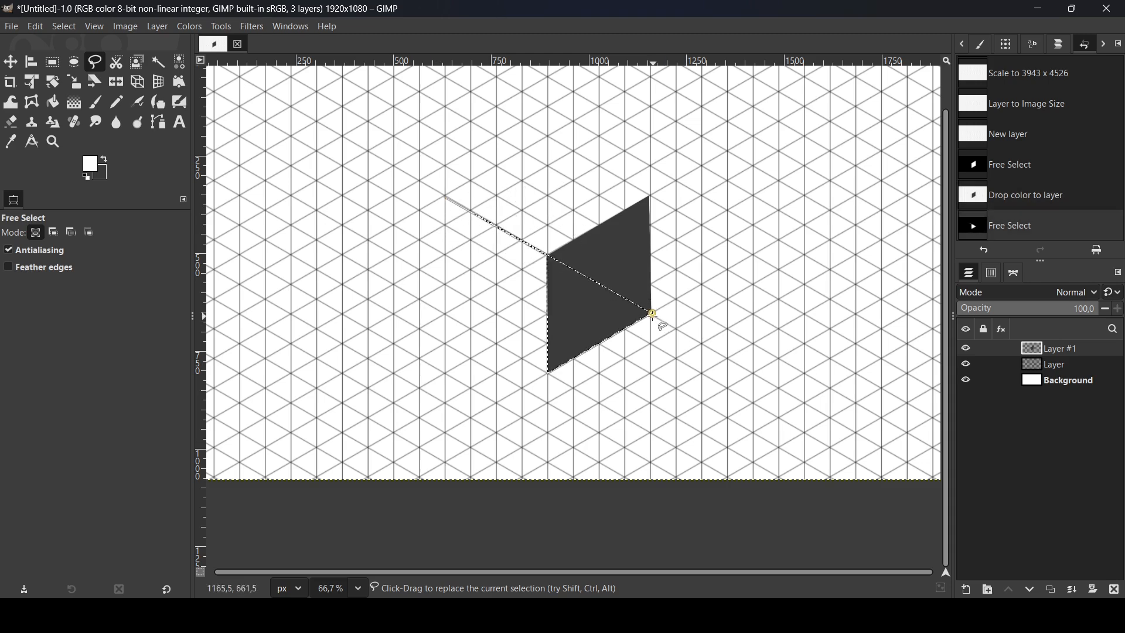
pyautogui.hotkey('ctrl', 'z')
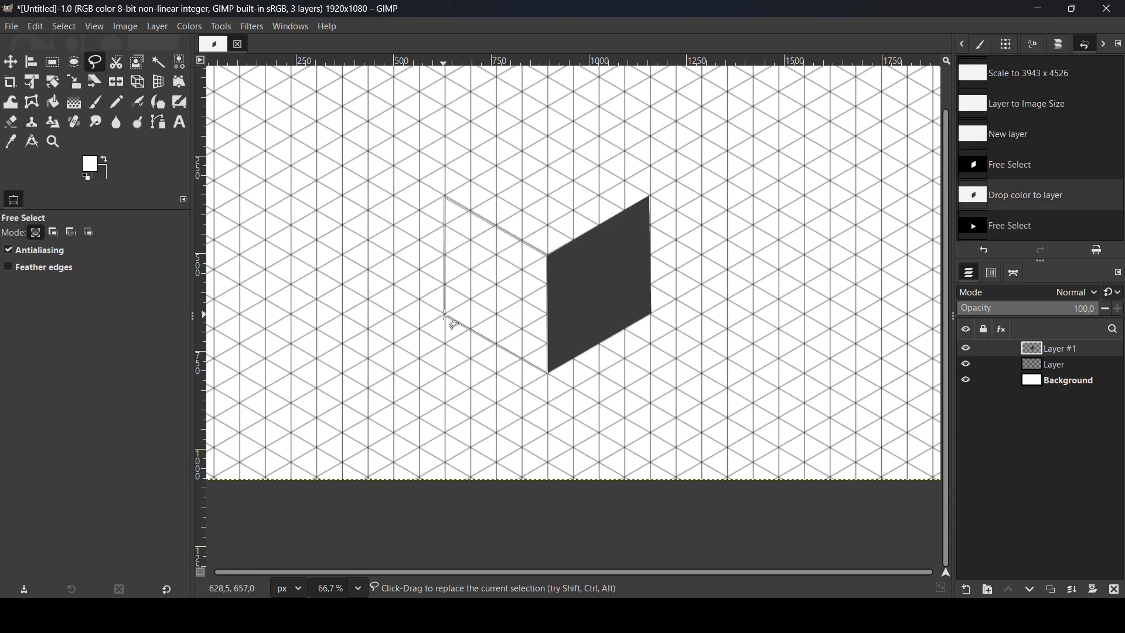
pyautogui.click(445, 199)
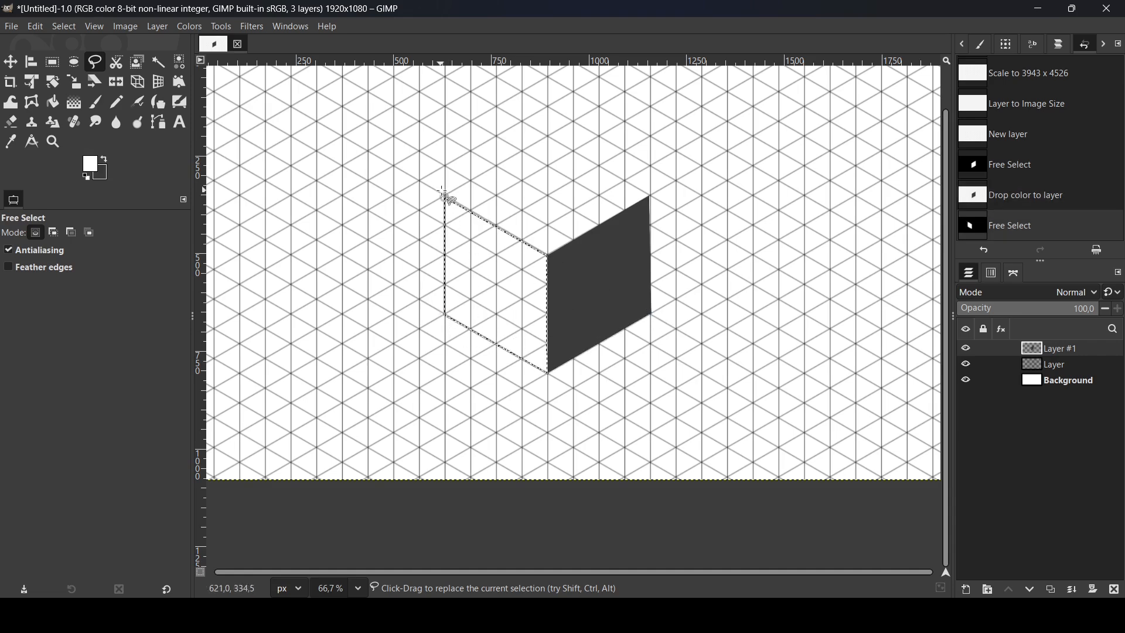
pyautogui.hotkey('ctrl', 'z')
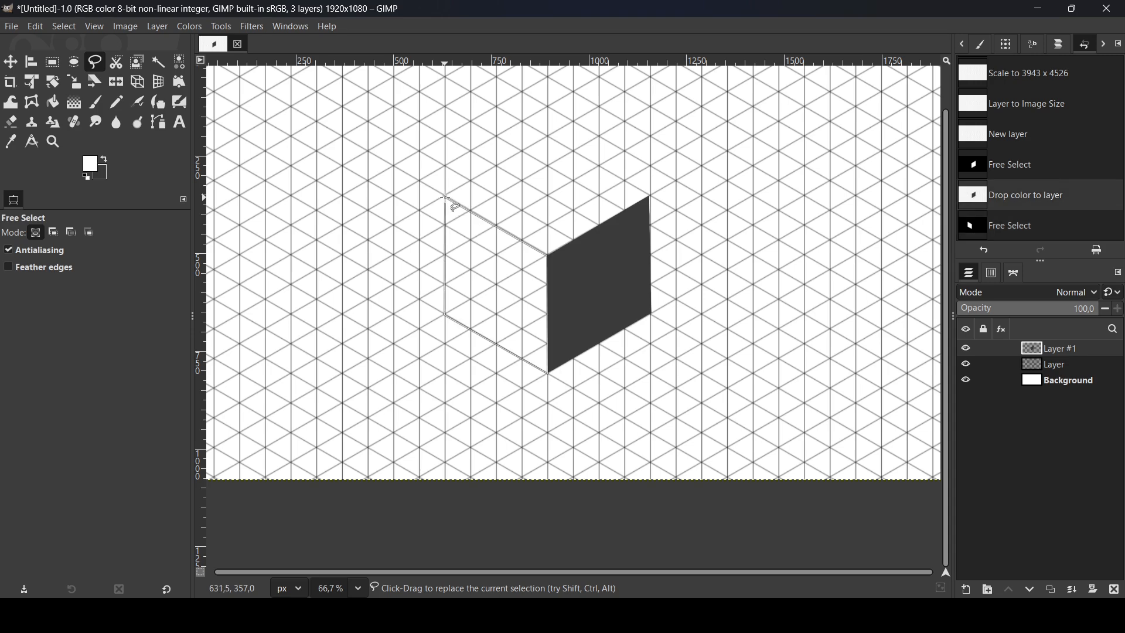
pyautogui.click(445, 315)
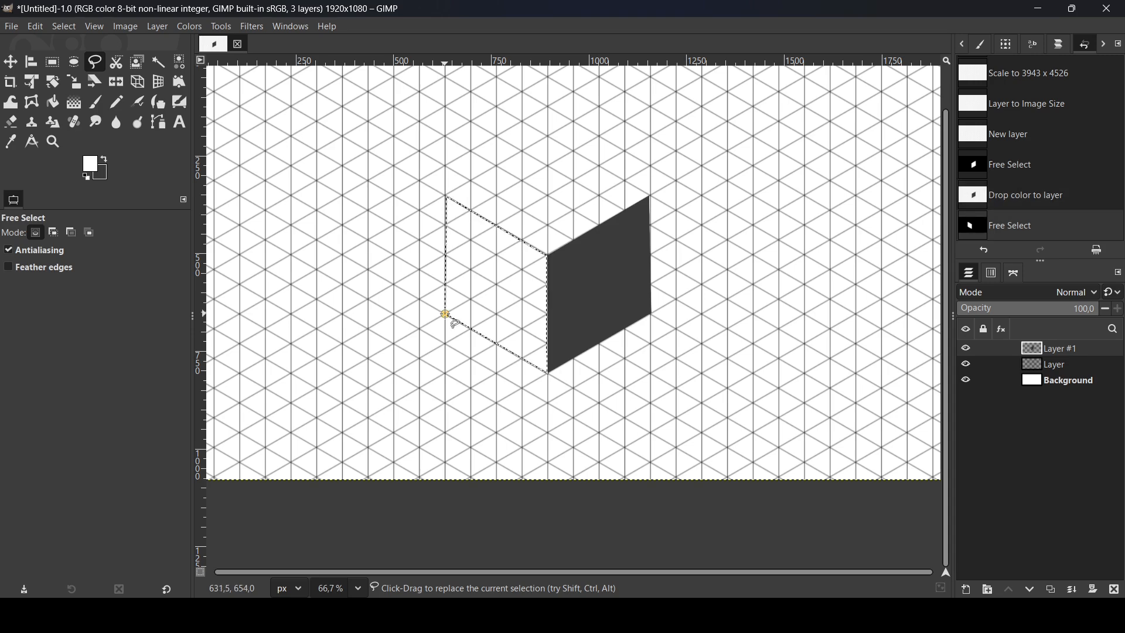
pyautogui.hotkey('ctrl', 'z')
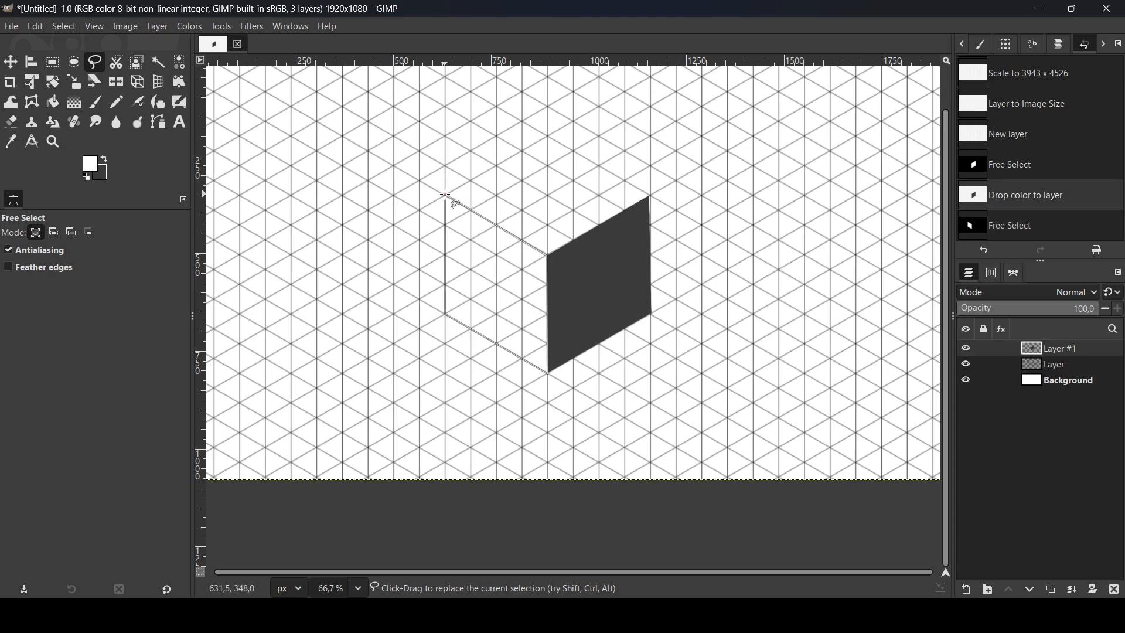
pyautogui.click(445, 195)
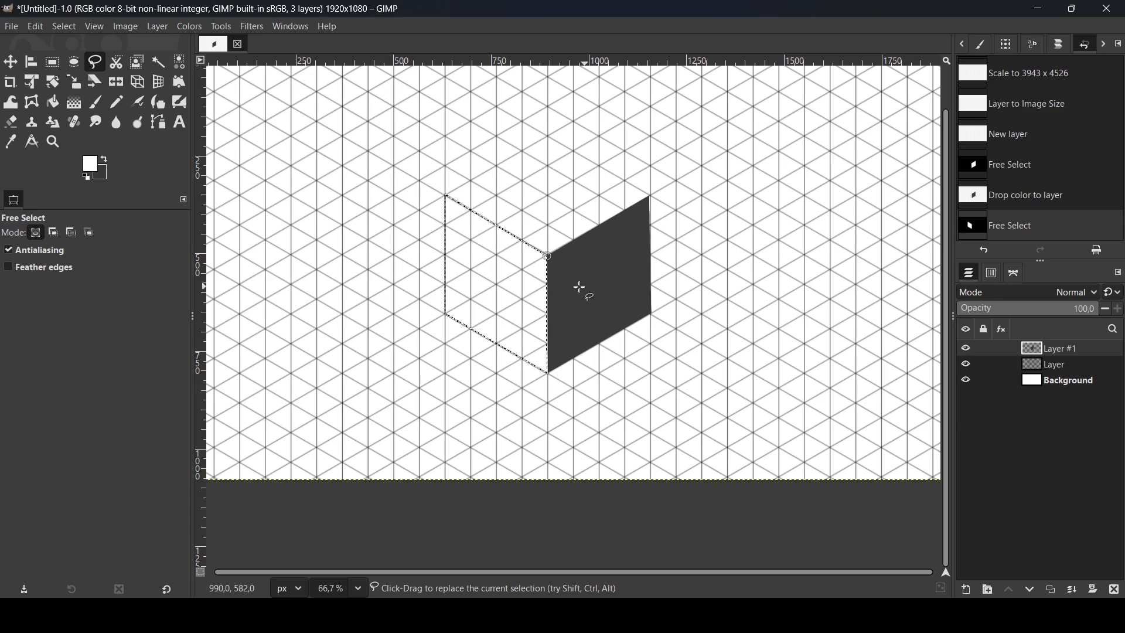
# Set the background color to light gray 9e9e9e and fill the left-face selection with it on Layer #1.
pyautogui.click(106, 177)
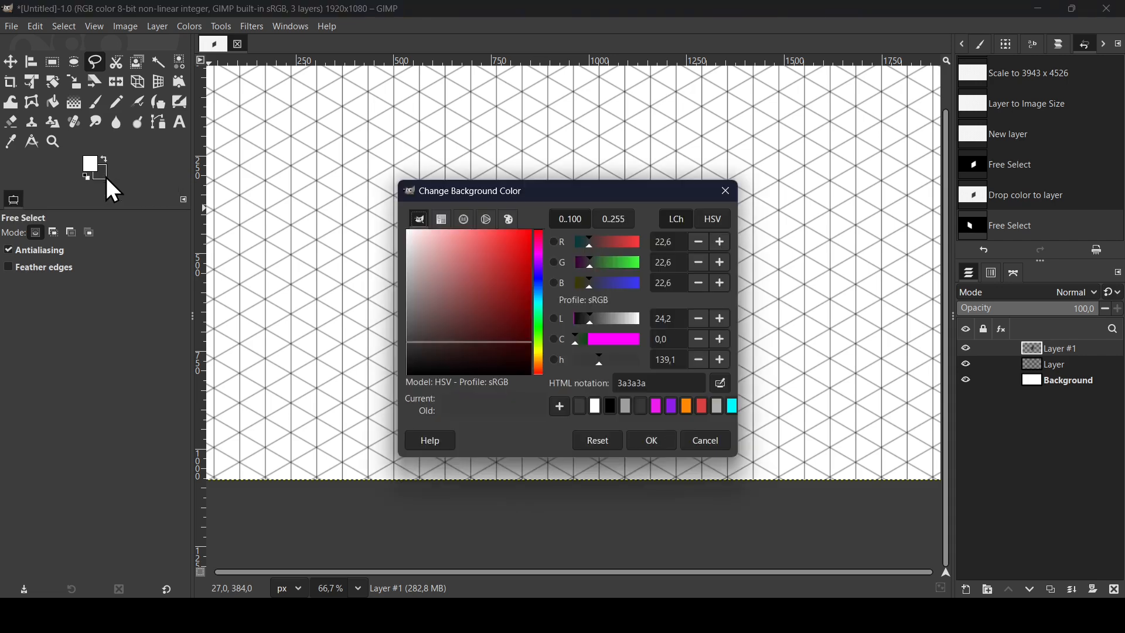
pyautogui.click(625, 408)
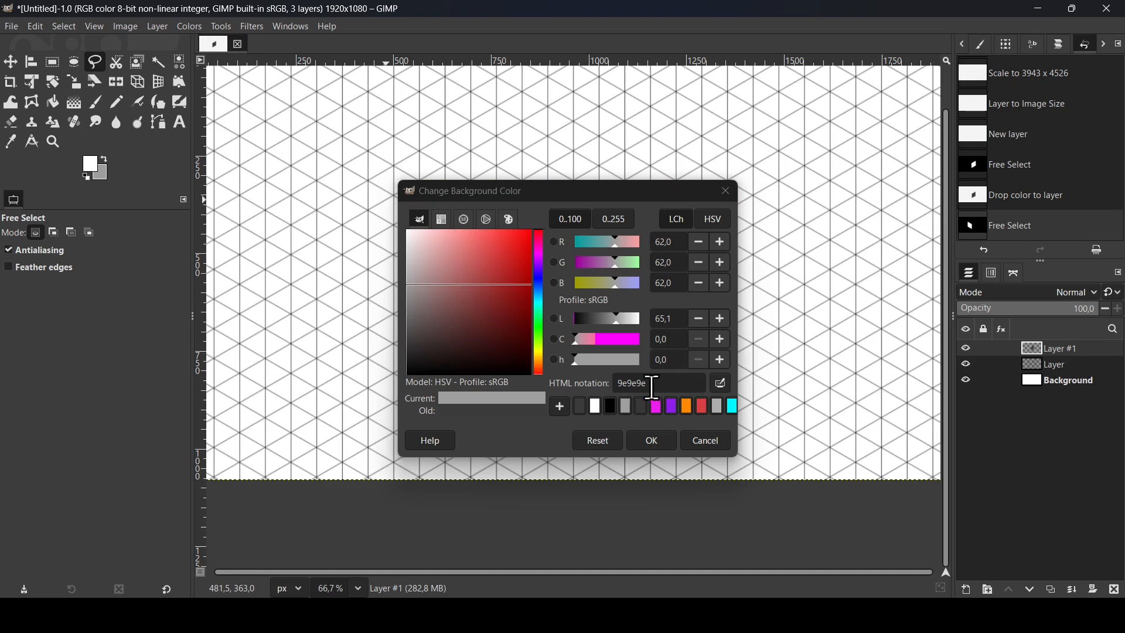
pyautogui.click(659, 443)
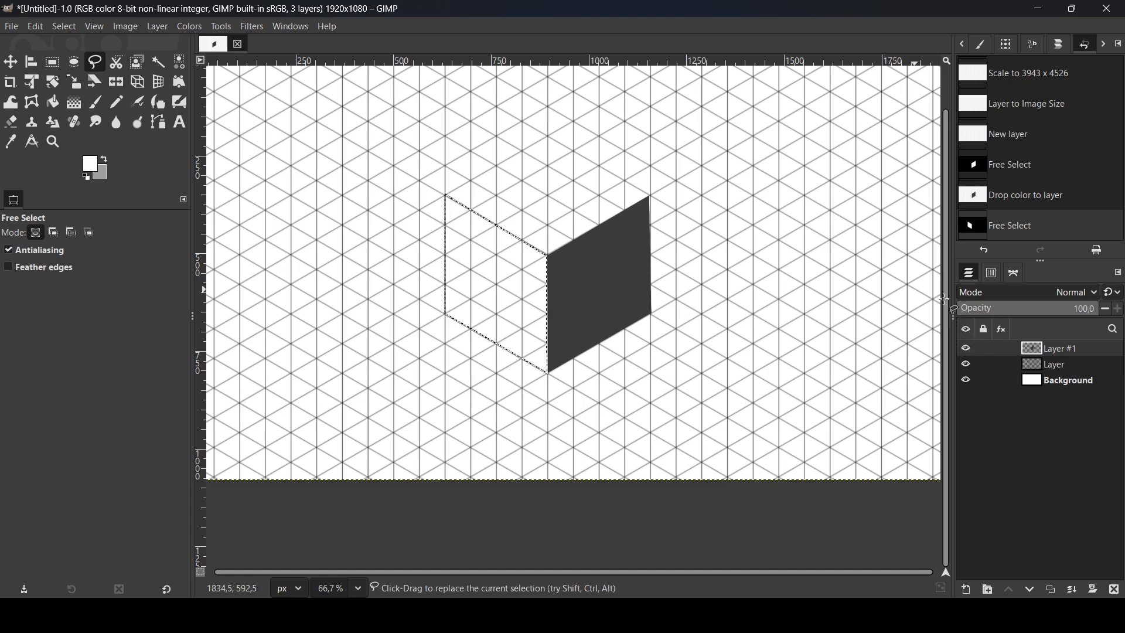
pyautogui.click(966, 349)
pyautogui.click(967, 349)
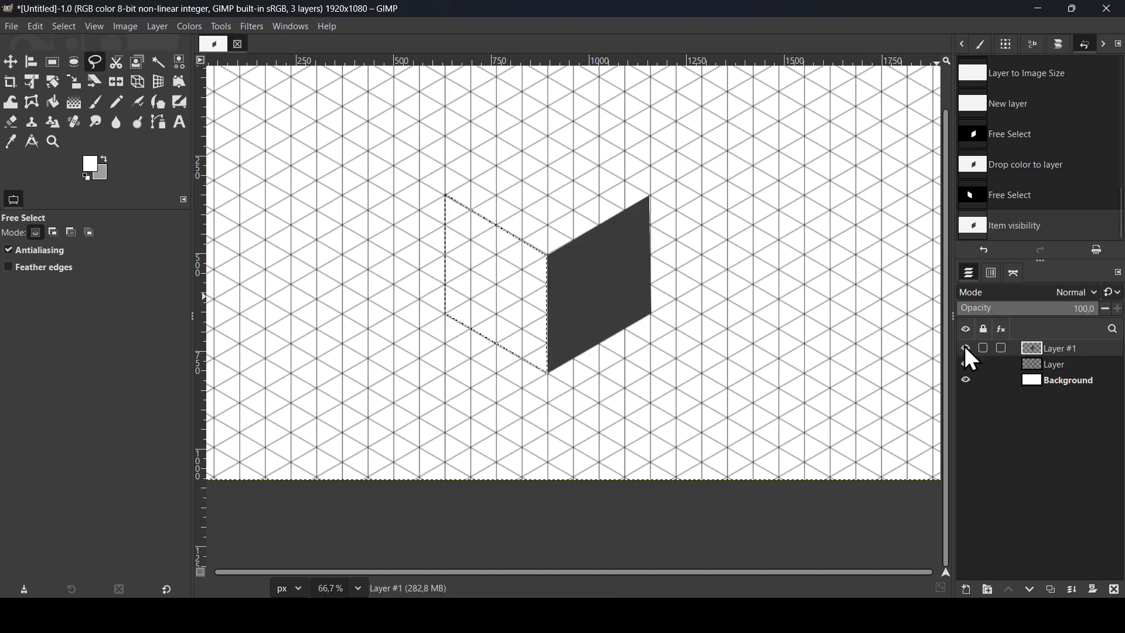
pyautogui.moveTo(105, 184); pyautogui.dragTo(492, 261)
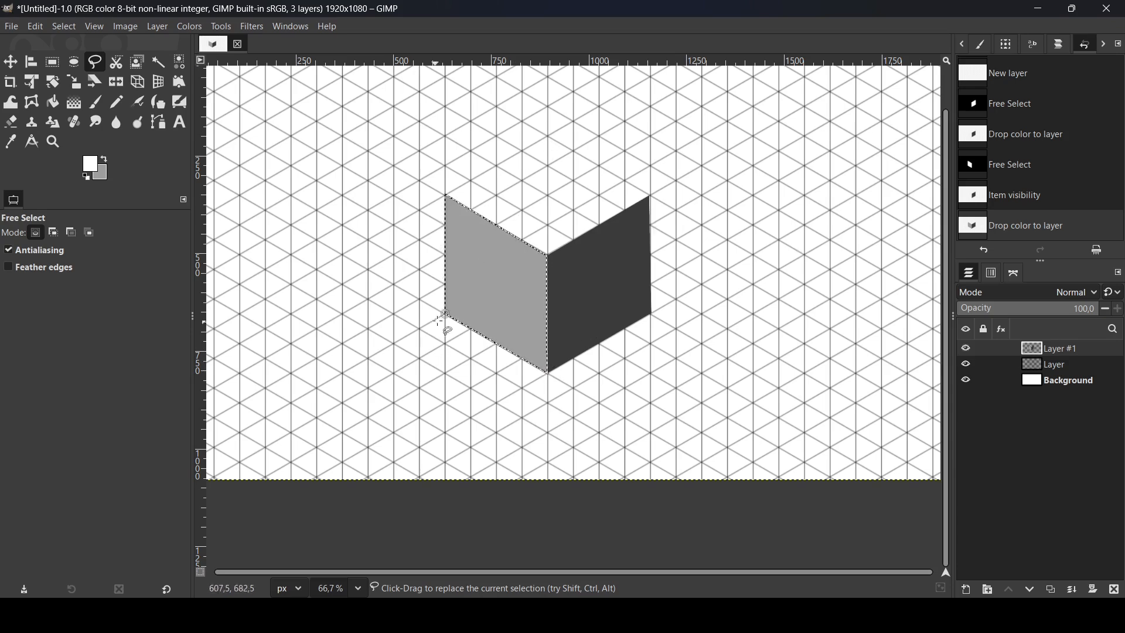
# Reshape the selection into the rhombus of the cube's top face and fill it with the white foreground color.
pyautogui.moveTo(445, 313); pyautogui.dragTo(548, 136)
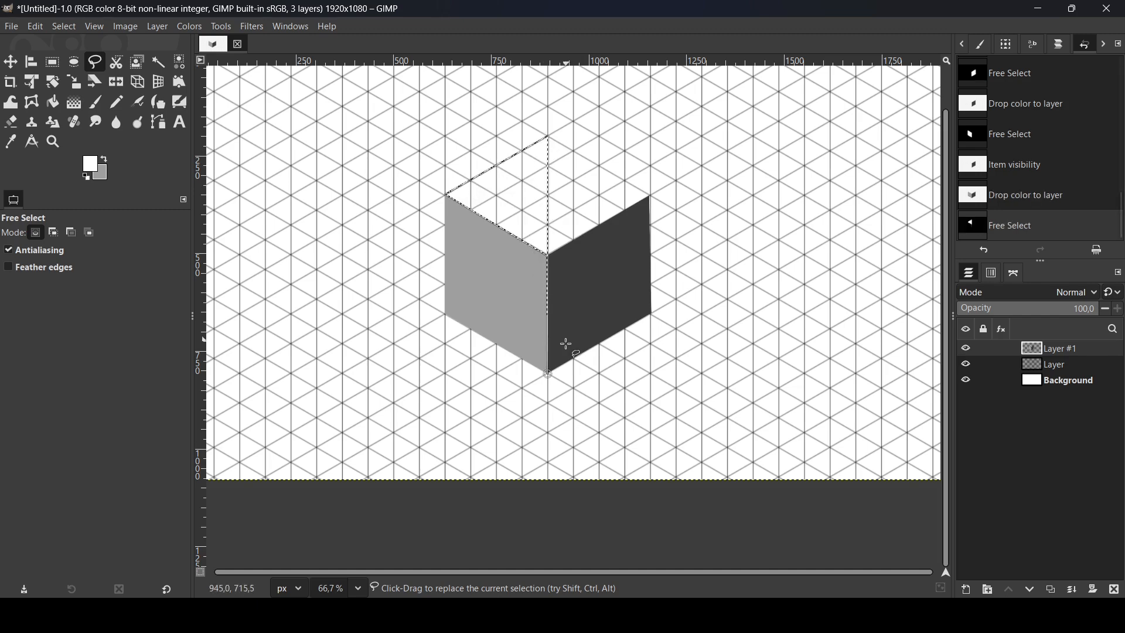
pyautogui.moveTo(548, 374); pyautogui.dragTo(651, 196)
pyautogui.press('Return')
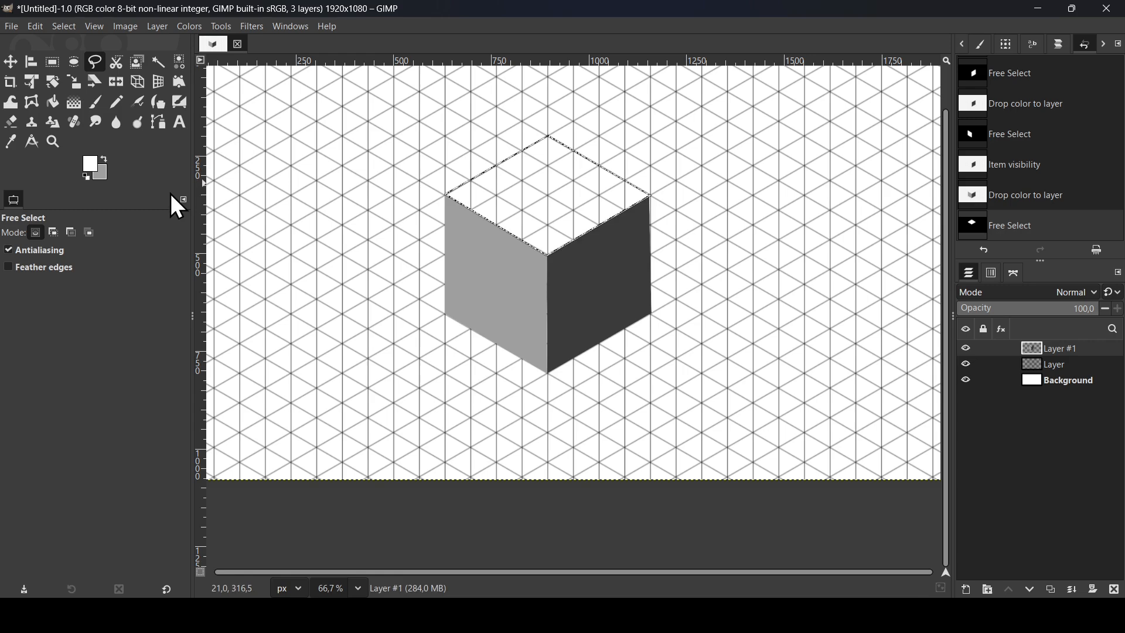
pyautogui.moveTo(89, 166); pyautogui.dragTo(532, 191)
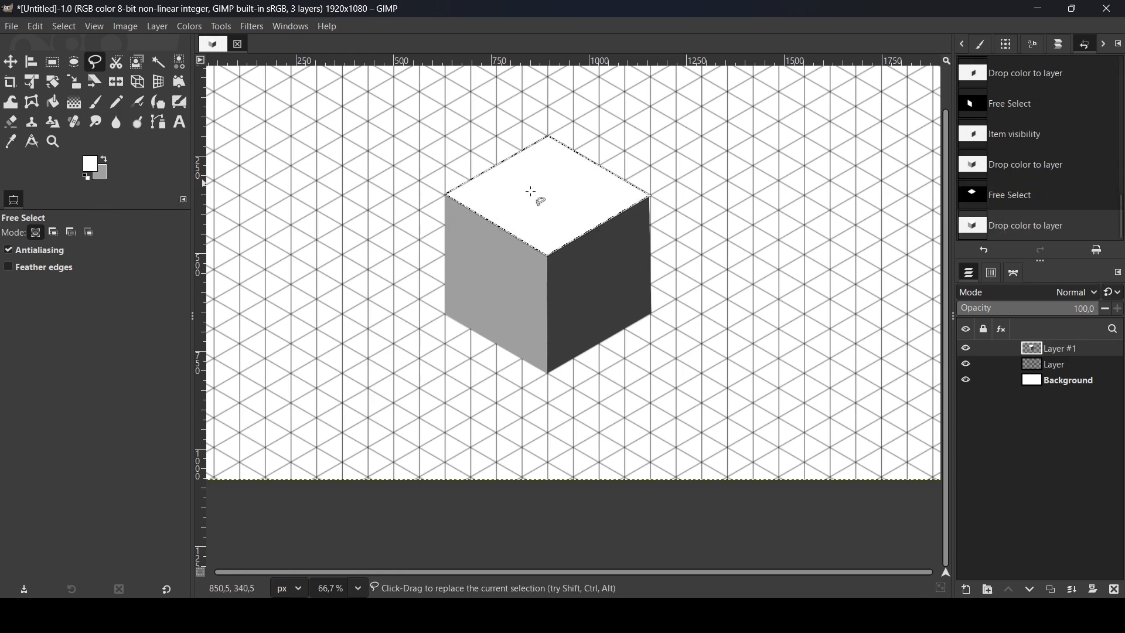
# Move the corner points of the top-face selection down so that it covers most of the cube's right face.
pyautogui.press('1')
pyautogui.press('+')
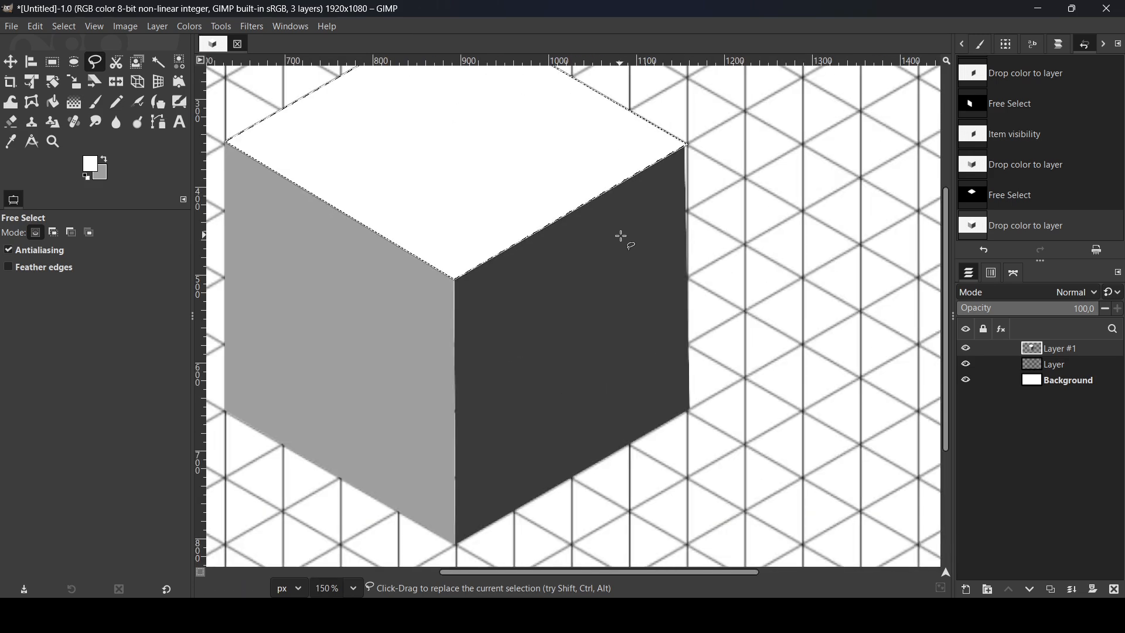
pyautogui.press('1')
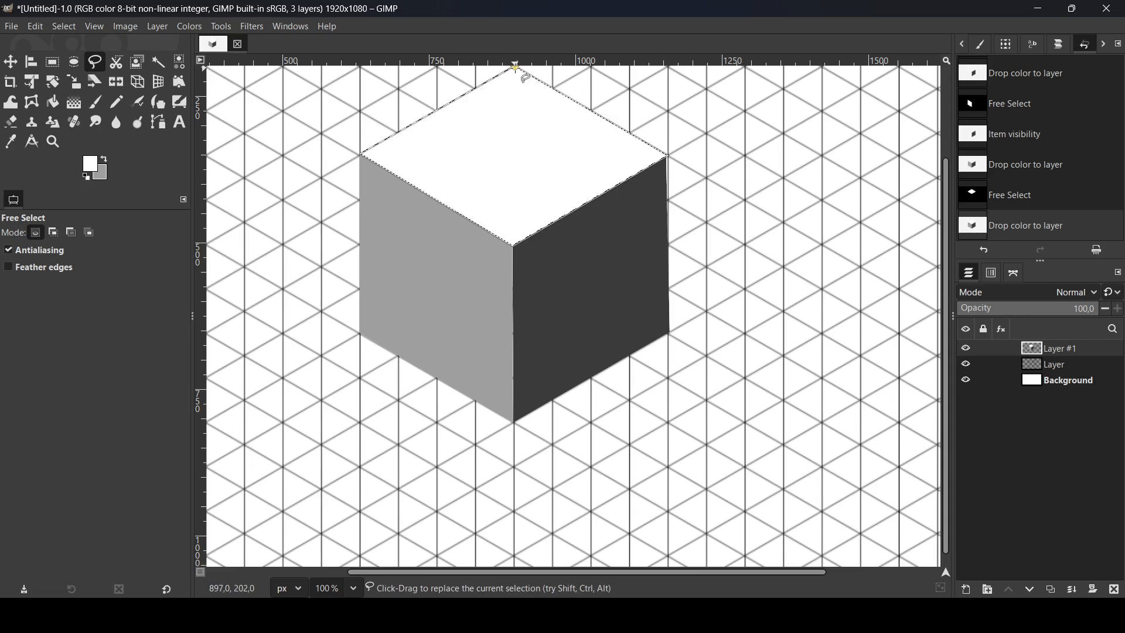
pyautogui.moveTo(514, 66)
pyautogui.mouseDown()
pyautogui.moveTo(657, 247)
pyautogui.moveTo(671, 339)
pyautogui.mouseUp()
pyautogui.press('Return')
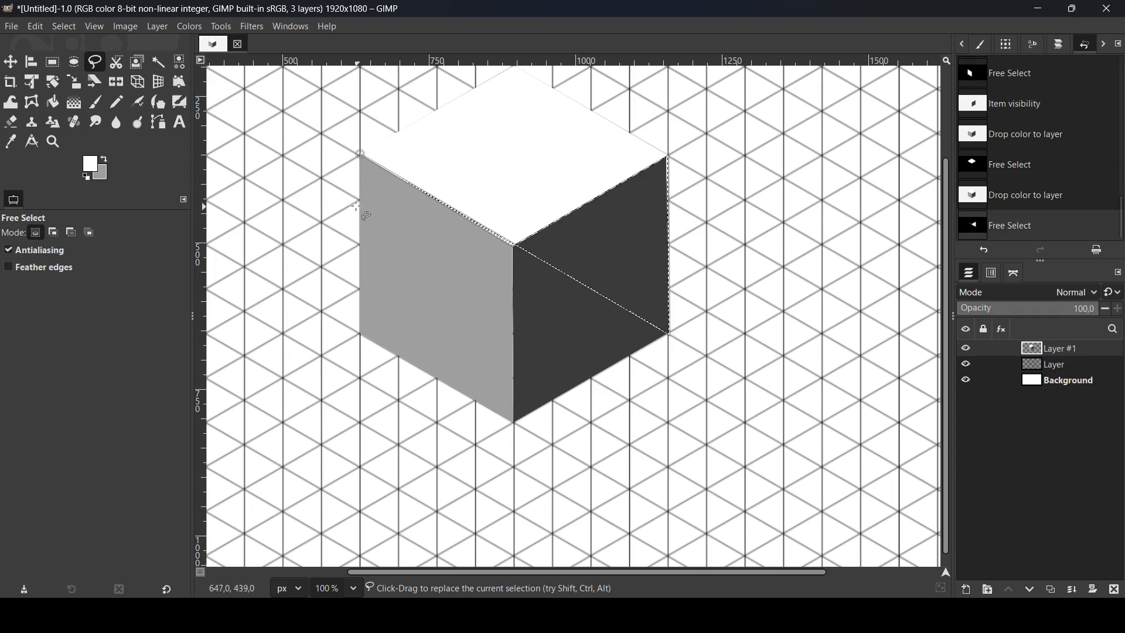
pyautogui.moveTo(360, 154); pyautogui.dragTo(544, 372)
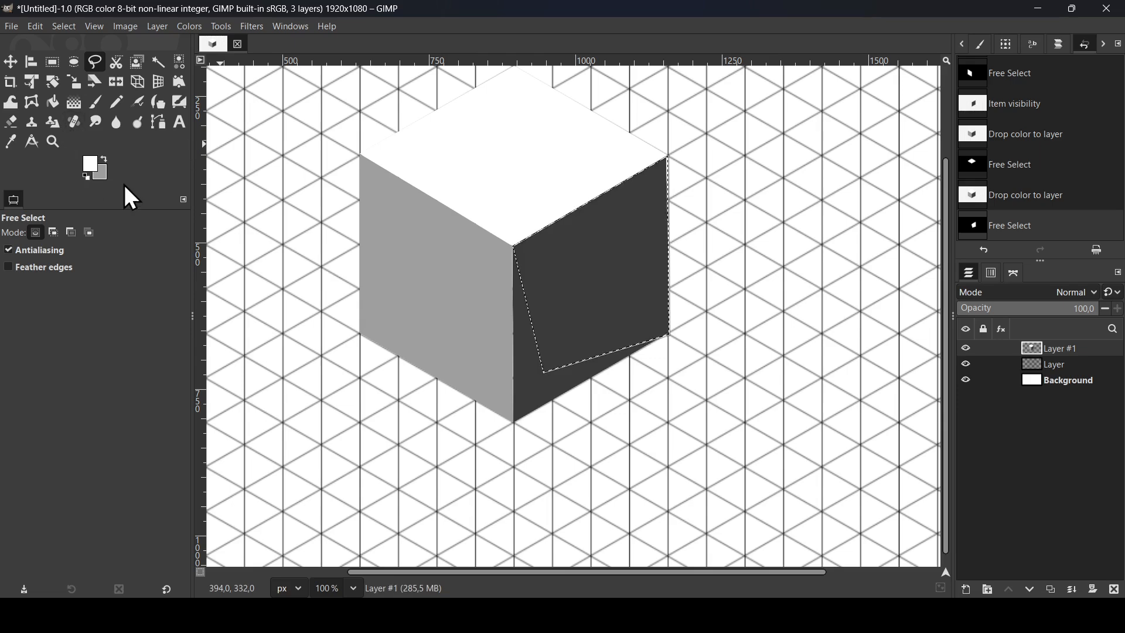
# Sample the dark gray of the right face as the background color and fill the current selection with it.
pyautogui.click(106, 171)
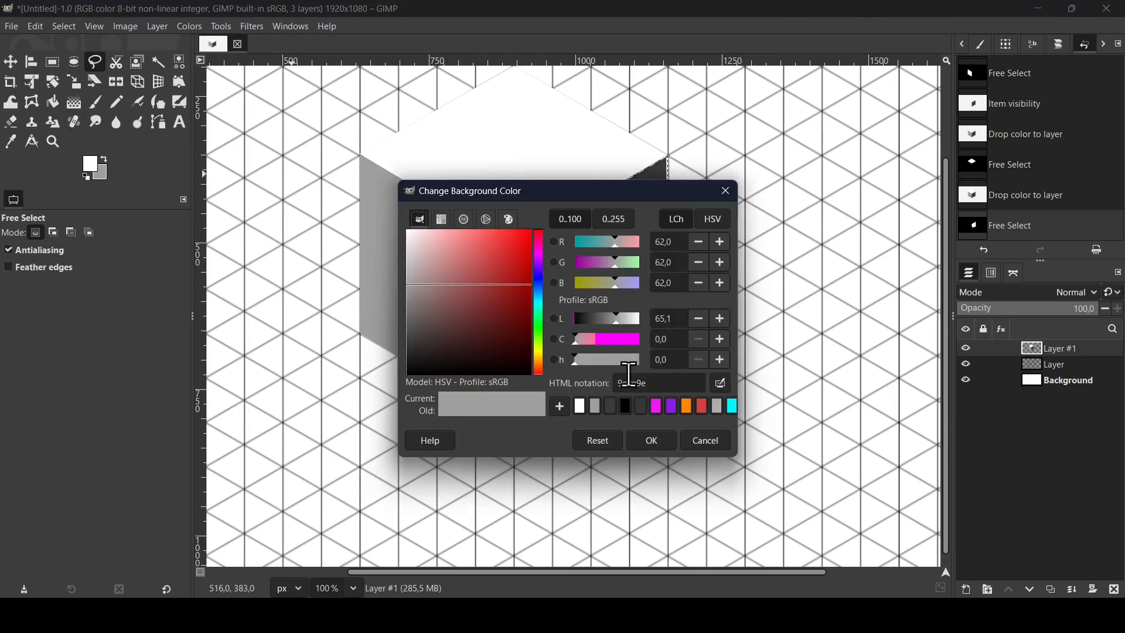
pyautogui.click(720, 383)
pyautogui.click(656, 176)
pyautogui.click(659, 440)
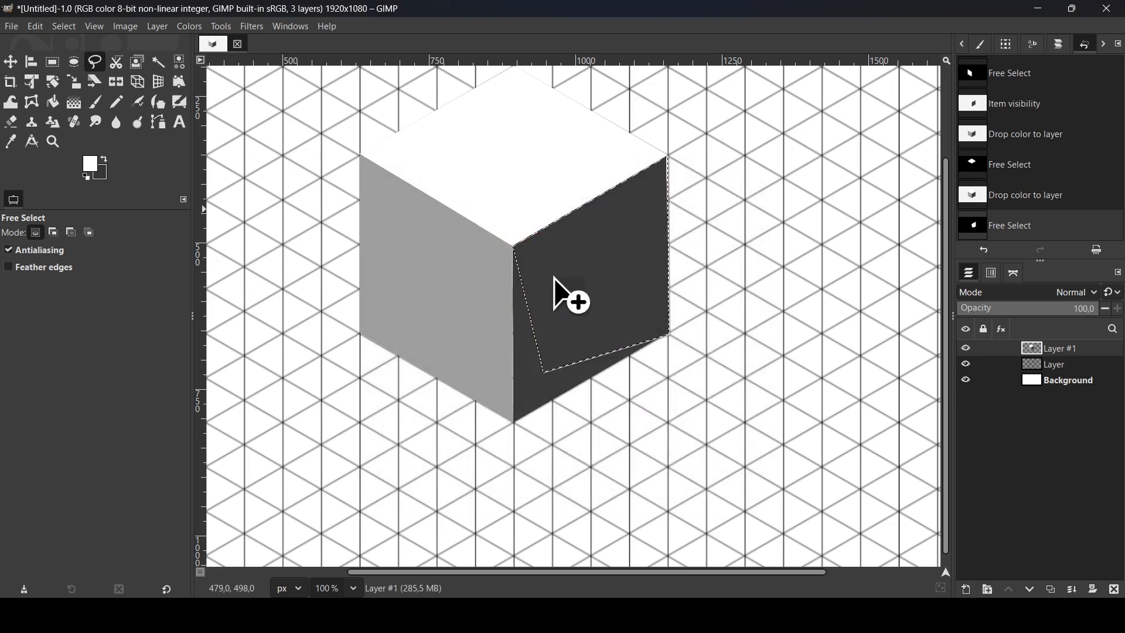
pyautogui.moveTo(553, 278); pyautogui.dragTo(556, 275)
# Align the selection's corner points with the corners of the cube's right face and fill the whole face with the dark gray background color.
pyautogui.moveTo(543, 372); pyautogui.dragTo(513, 422)
pyautogui.moveTo(514, 246); pyautogui.dragTo(513, 247)
pyautogui.moveTo(513, 421); pyautogui.dragTo(512, 423)
pyautogui.moveTo(669, 335); pyautogui.dragTo(668, 333)
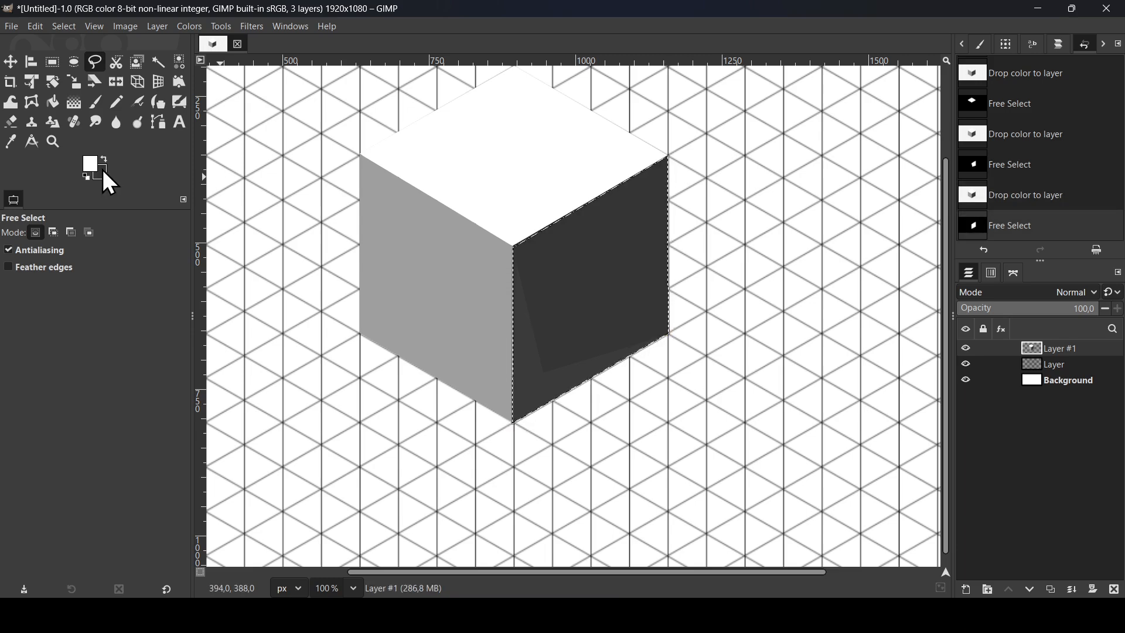
pyautogui.moveTo(103, 169); pyautogui.dragTo(604, 258)
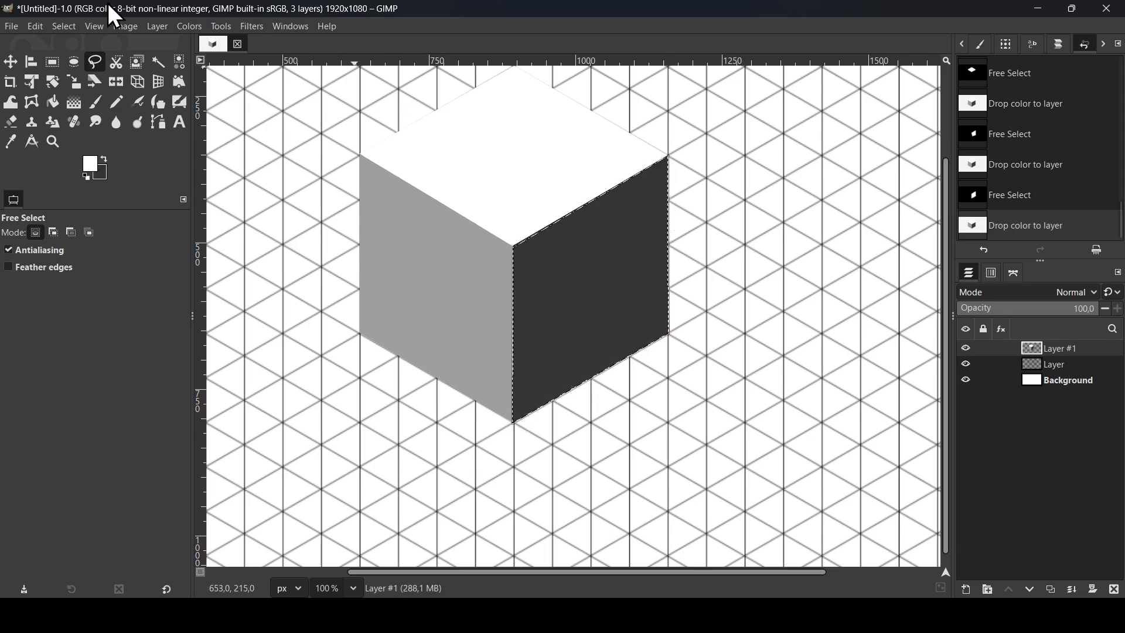
# Clear the selection around the cube's right face and duplicate the cube layer, Layer #1.
pyautogui.click(67, 26)
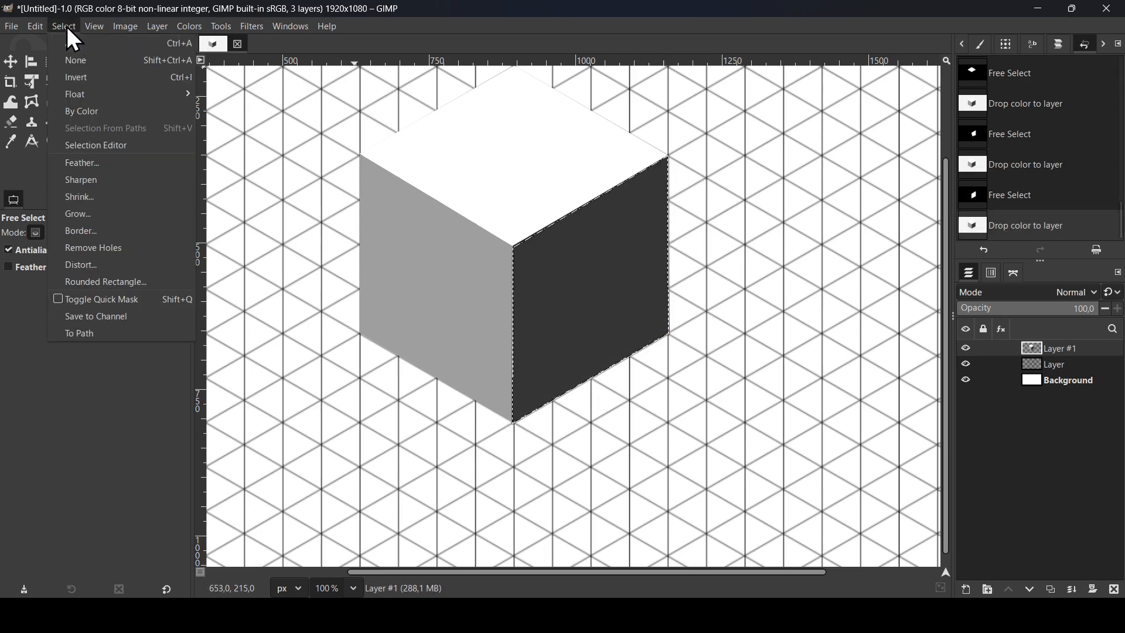
pyautogui.click(82, 64)
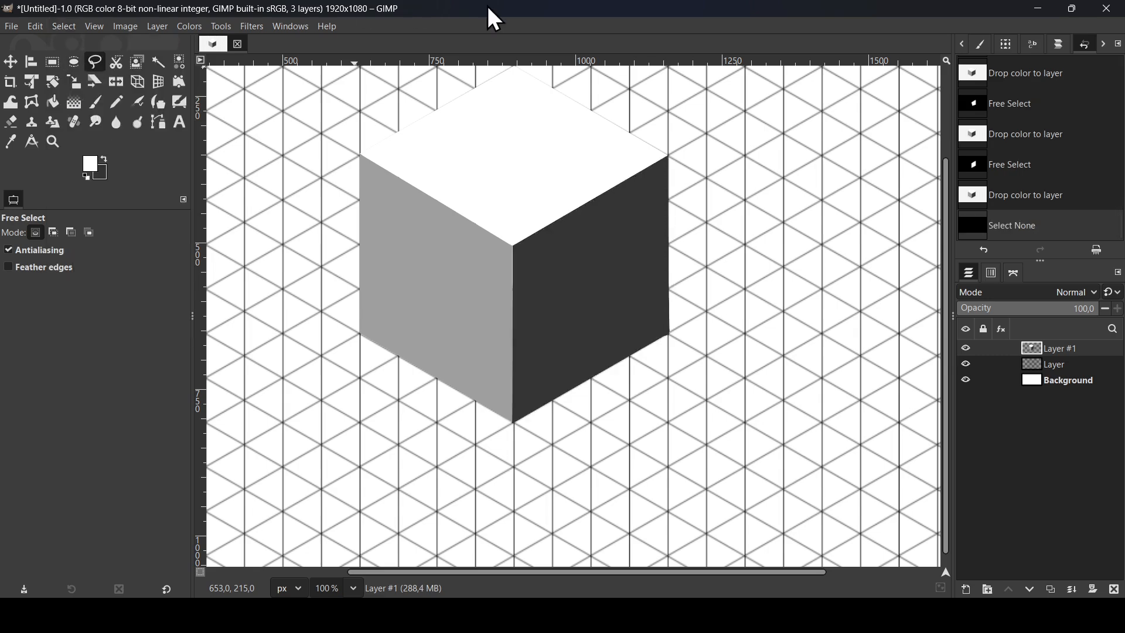
pyautogui.press('-')
pyautogui.press('-')
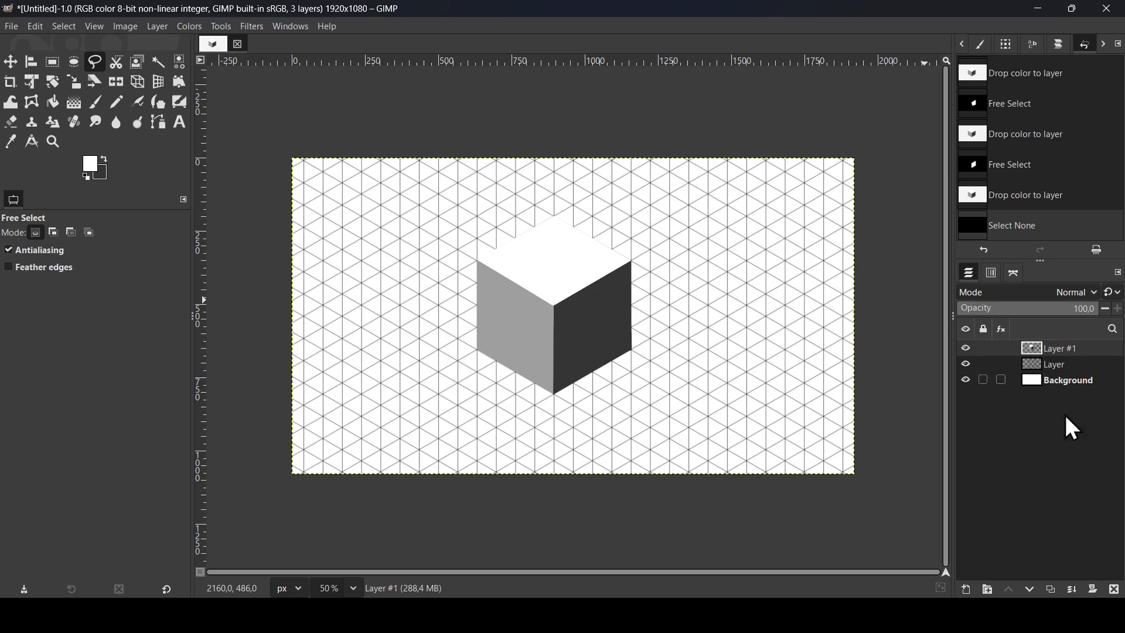
pyautogui.click(1052, 590)
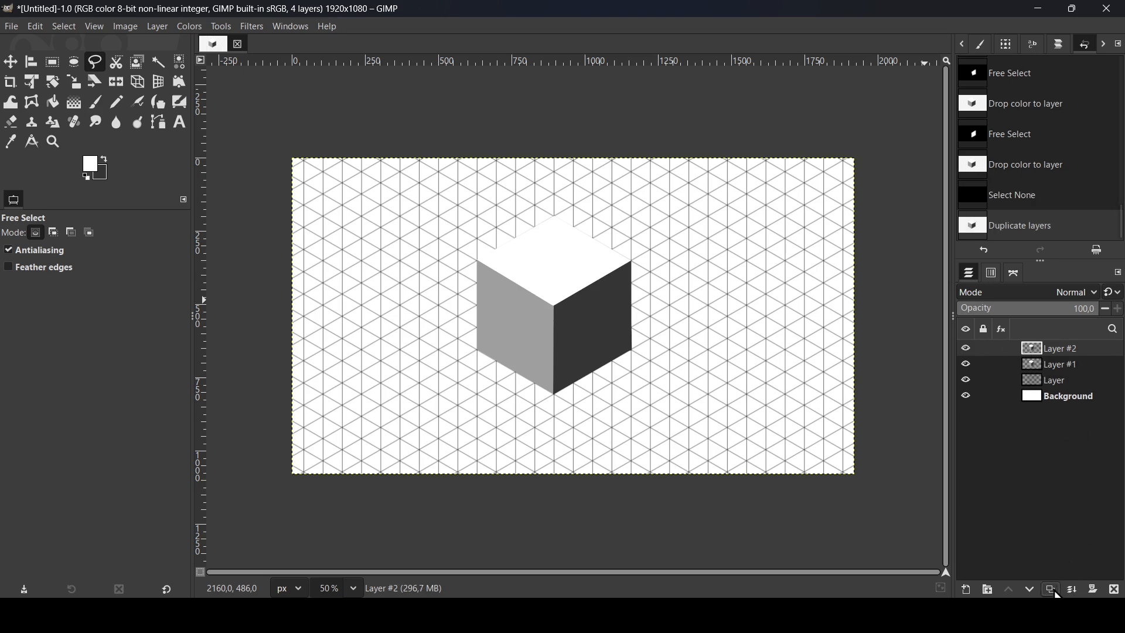
# Start the Long Shadow filter on the original cube layer, Layer #1, and set the shadow color to black (000000).
pyautogui.click(1040, 373)
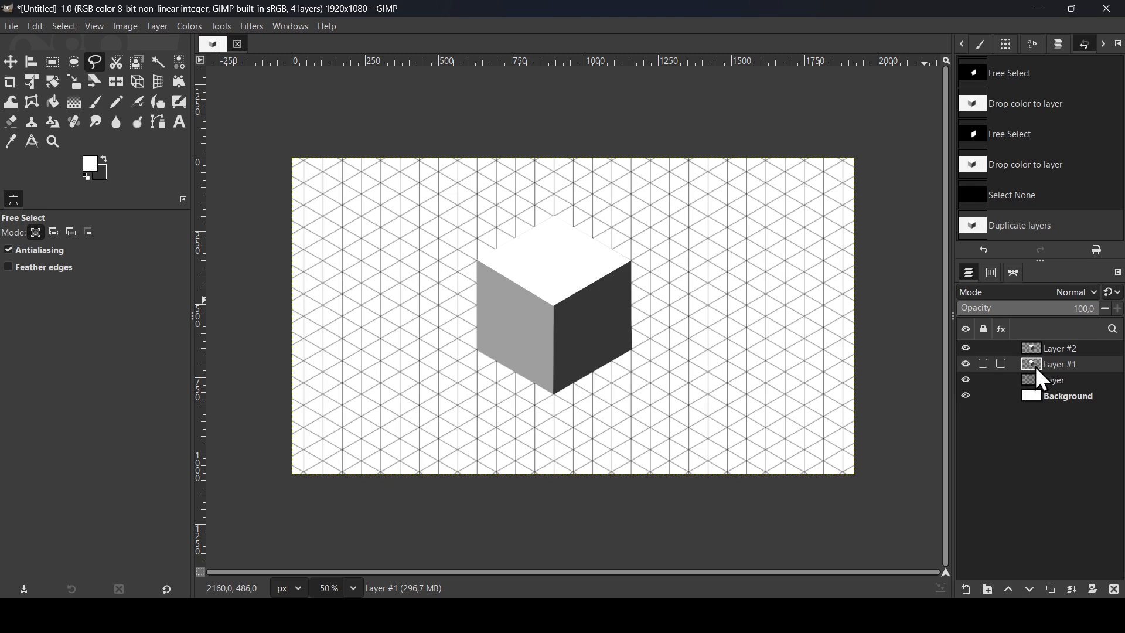
pyautogui.click(252, 27)
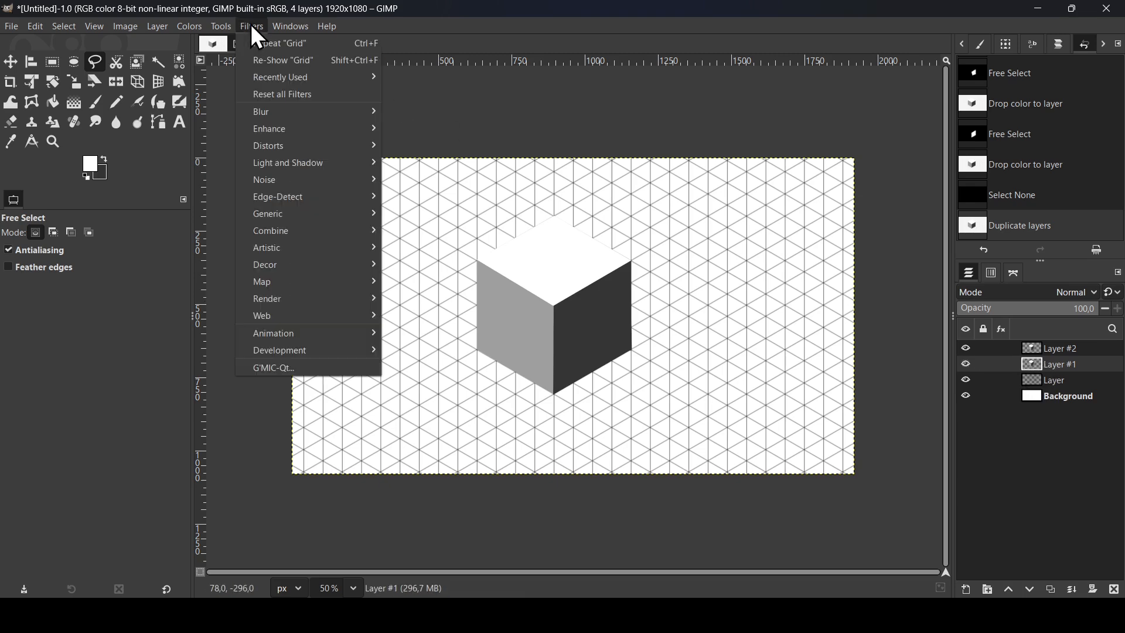
pyautogui.moveTo(293, 163)
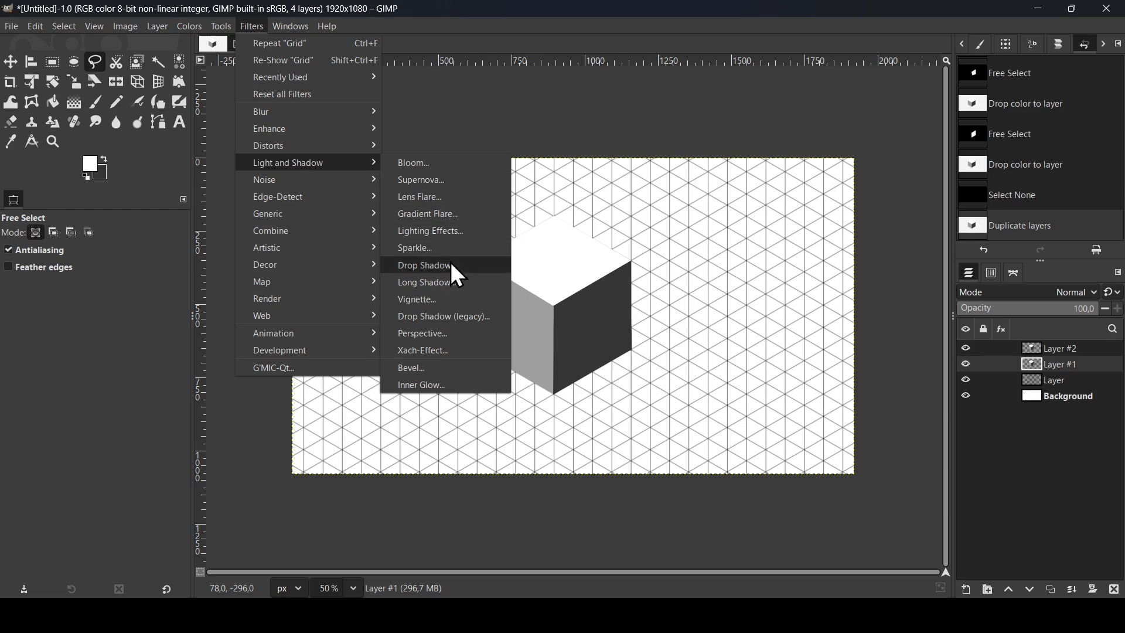
pyautogui.click(442, 286)
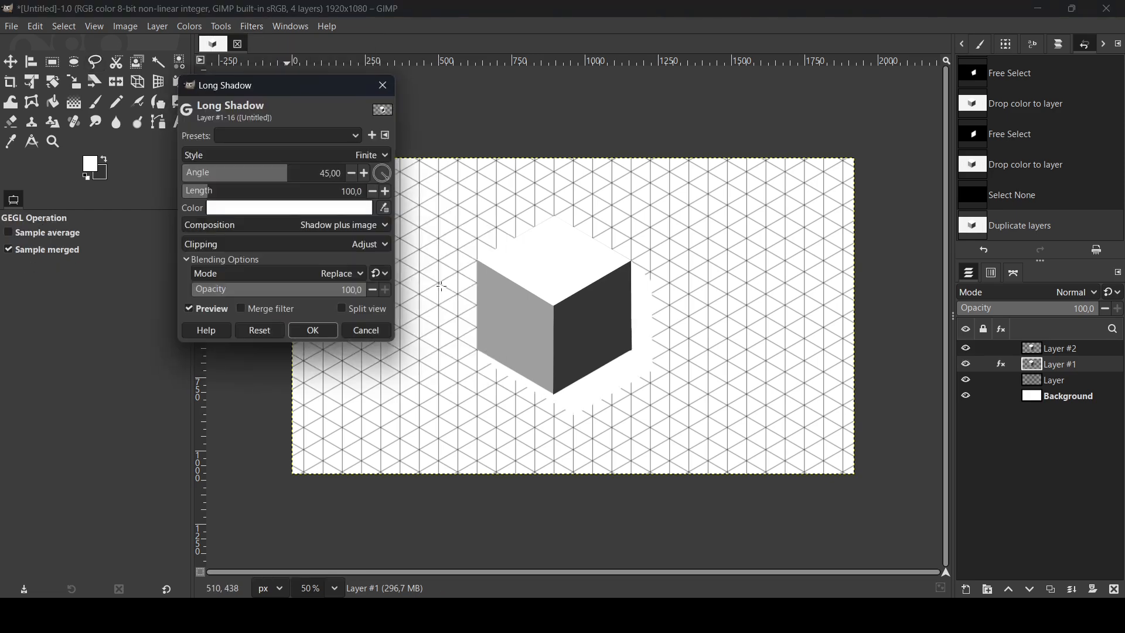
pyautogui.click(302, 209)
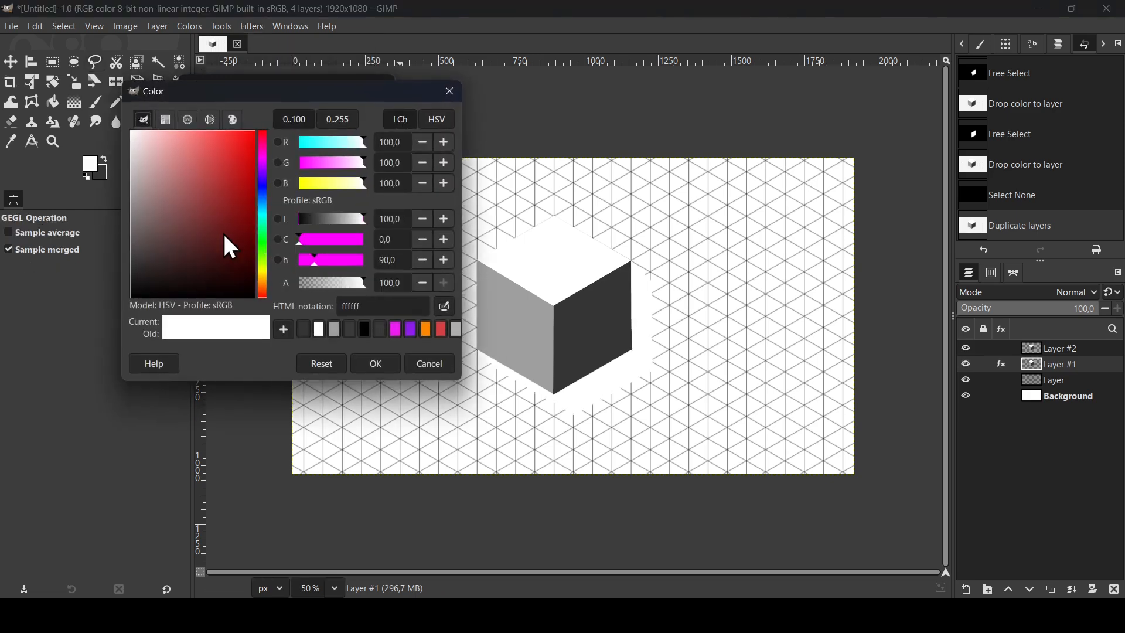
pyautogui.click(217, 233)
pyautogui.moveTo(217, 234); pyautogui.dragTo(289, 322)
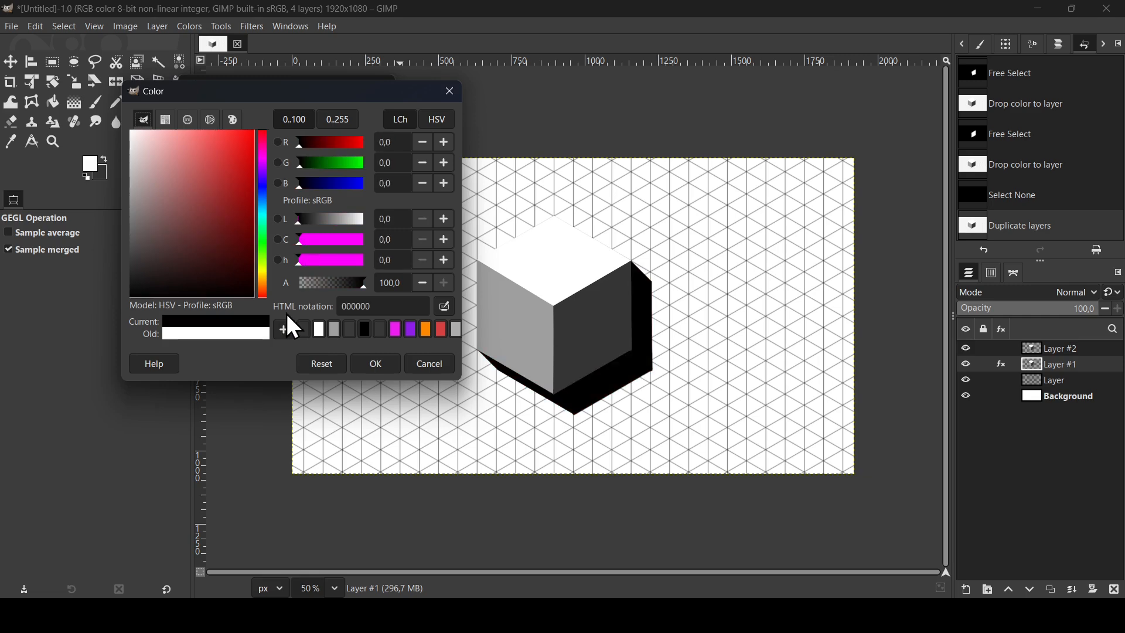
pyautogui.click(377, 366)
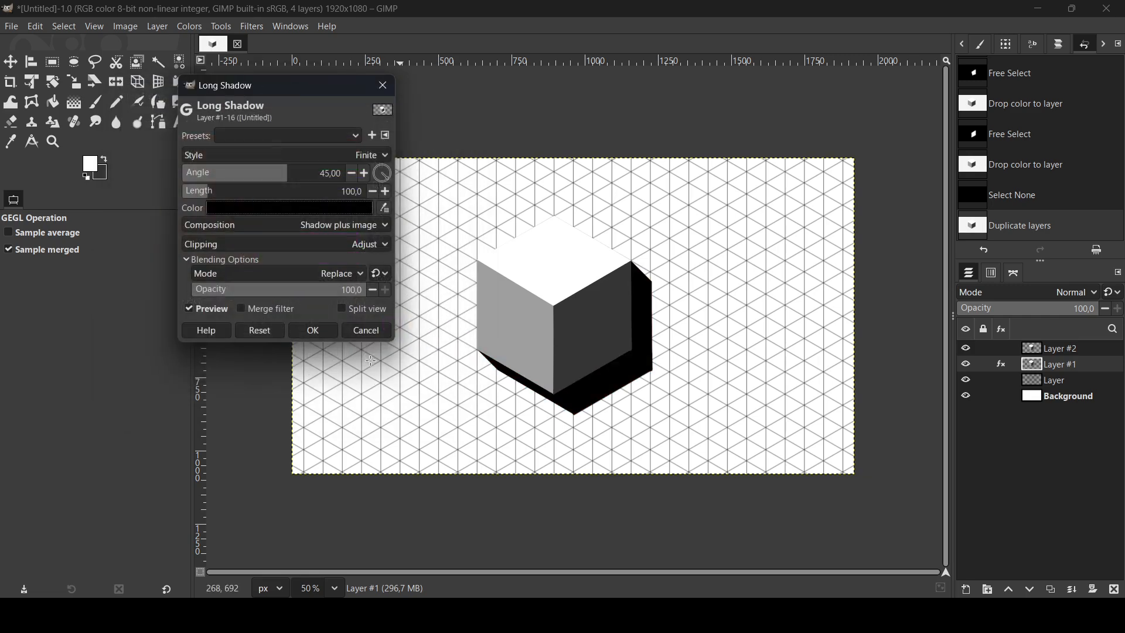
# Set the long shadow to the Fading style with a 45° angle and a midpoint of 285.7, and apply it.
pyautogui.click(324, 156)
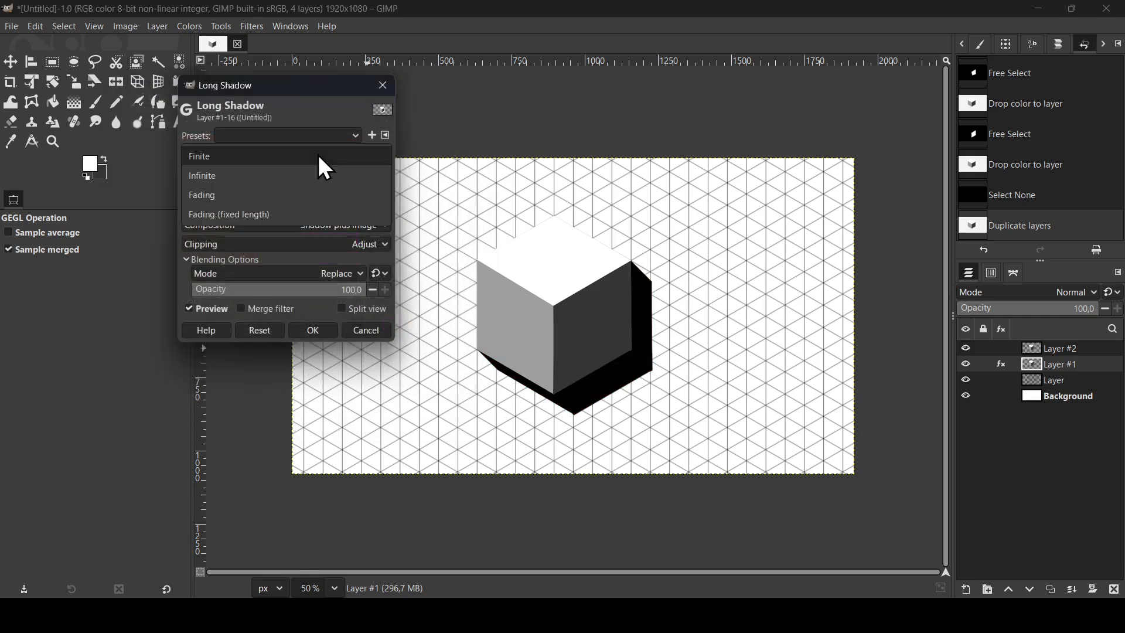
pyautogui.click(315, 198)
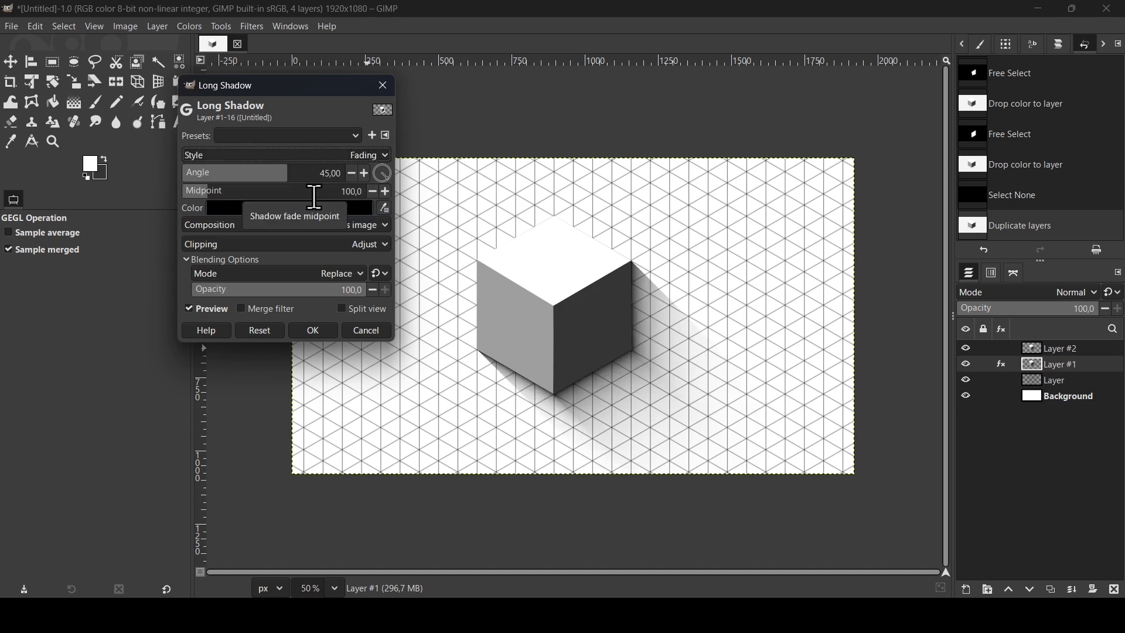
pyautogui.click(249, 197)
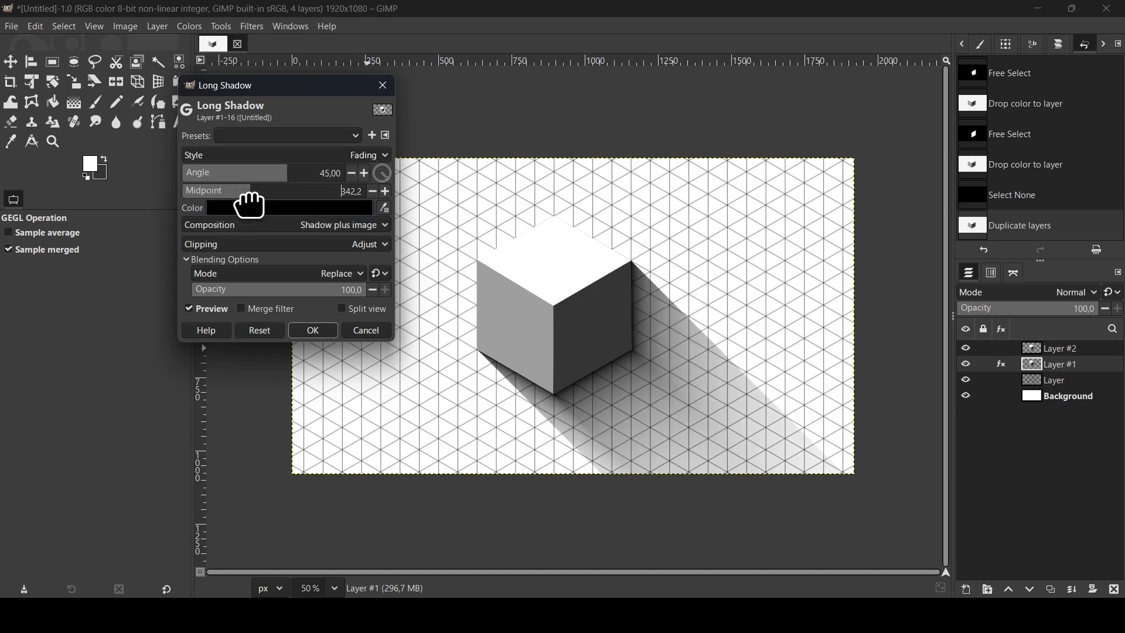
pyautogui.moveTo(249, 196); pyautogui.dragTo(312, 179)
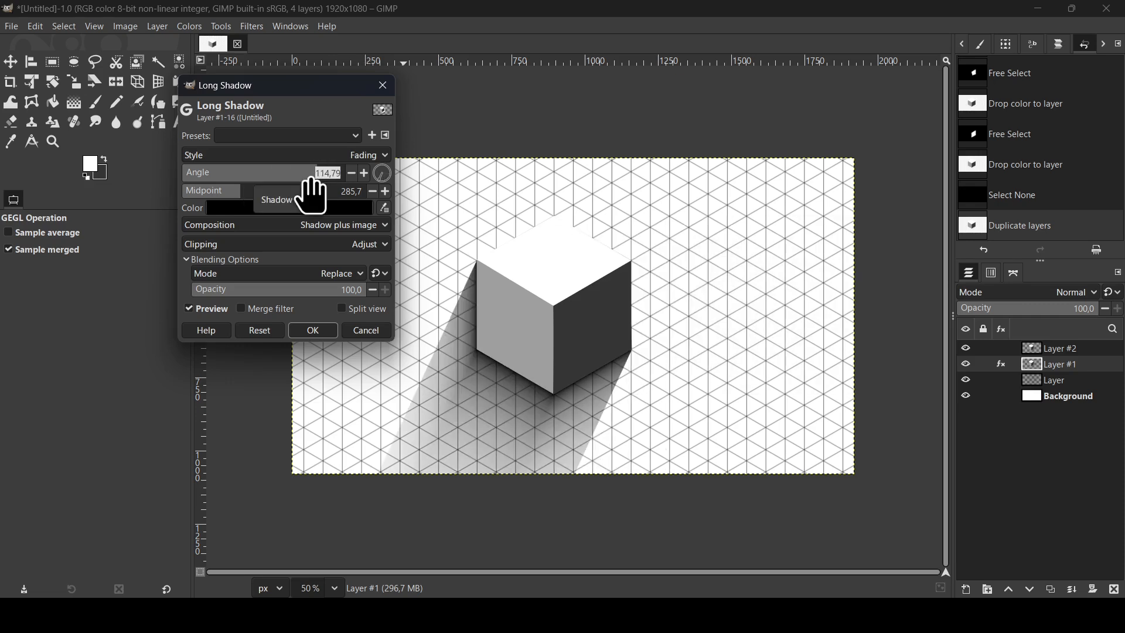
pyautogui.write('45')
pyautogui.press('Return')
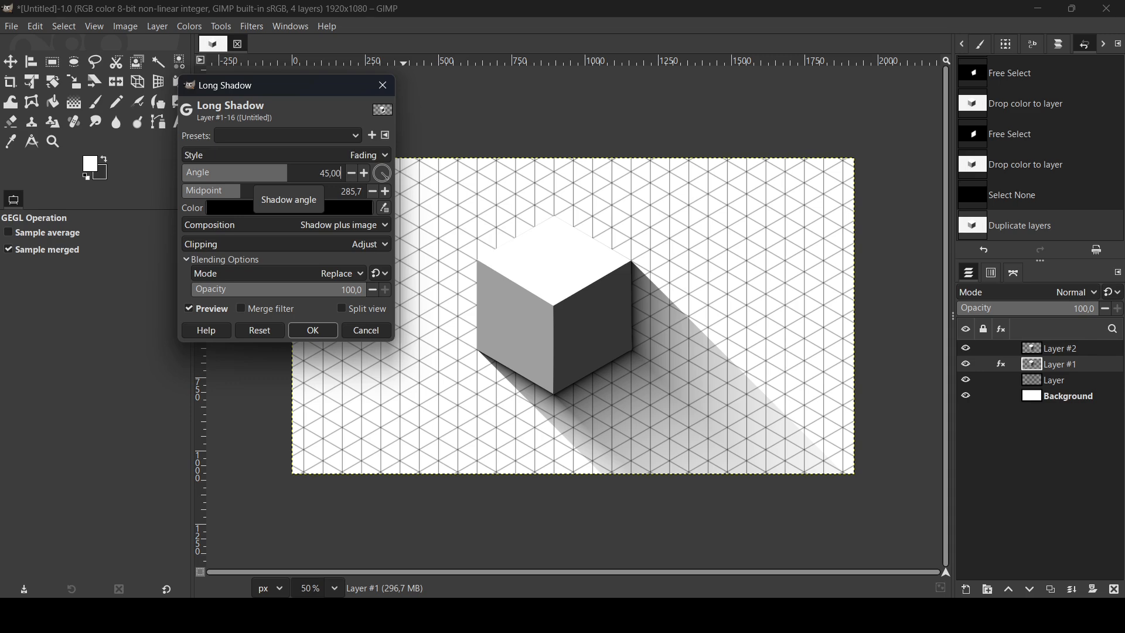
pyautogui.click(321, 328)
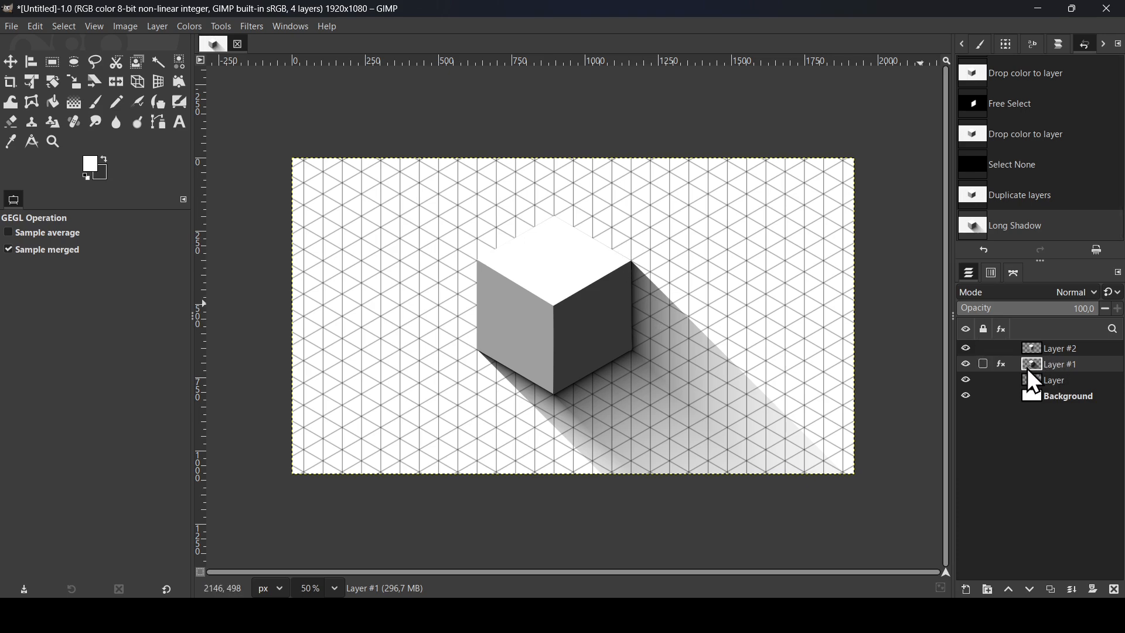
# Add a white (full opacity) layer mask to the shadow layer, Layer #1.
pyautogui.click(965, 363)
pyautogui.click(965, 363)
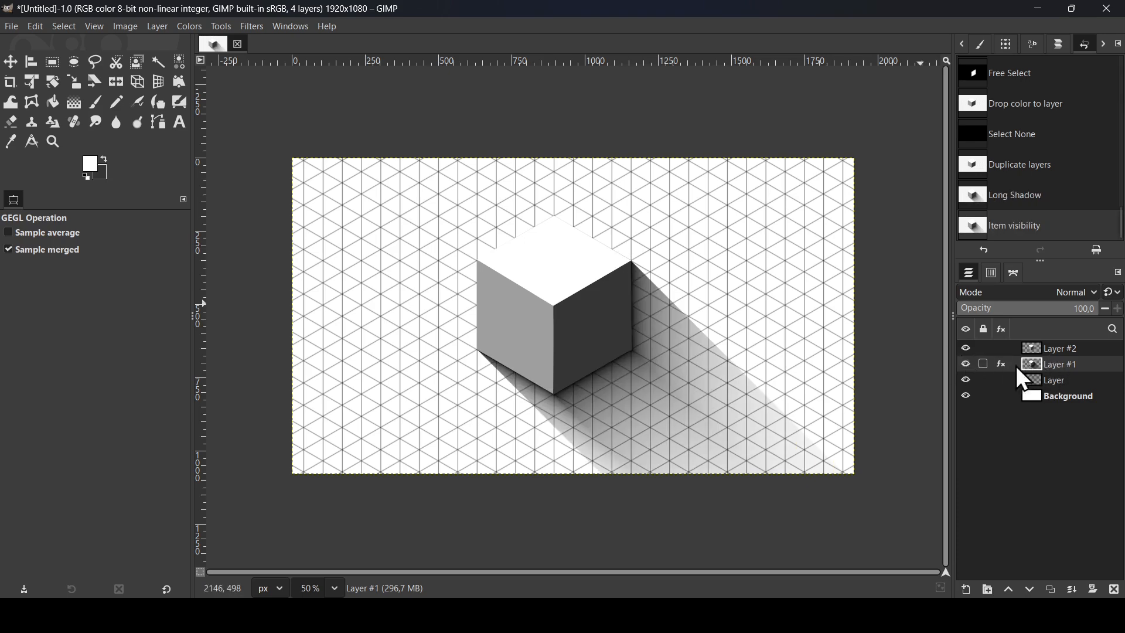
pyautogui.rightClick(1032, 369)
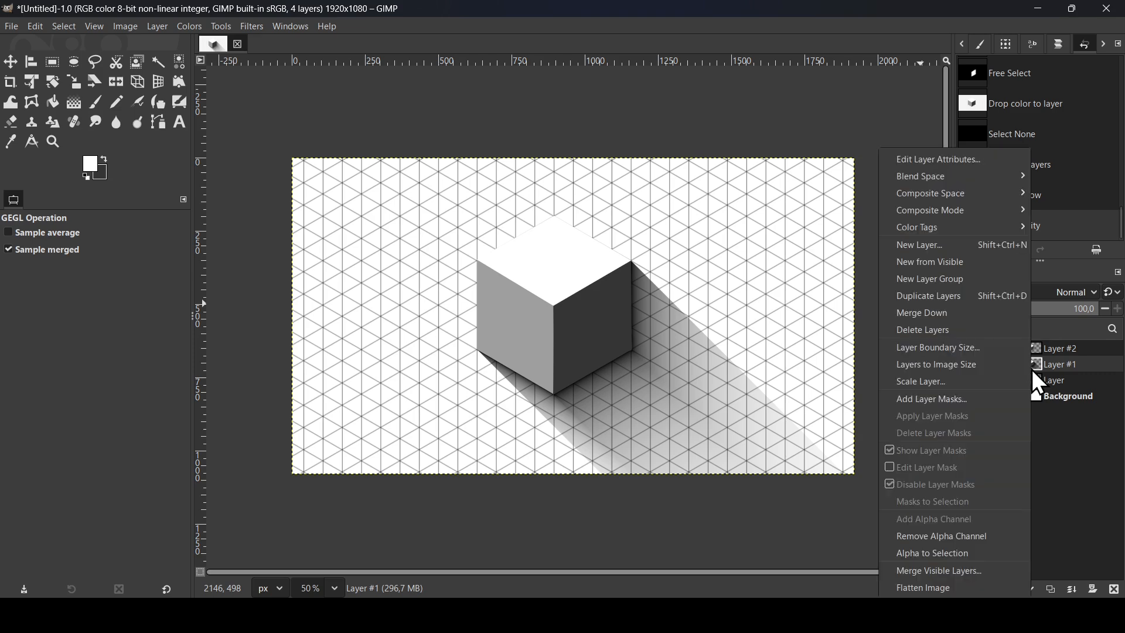
pyautogui.click(969, 396)
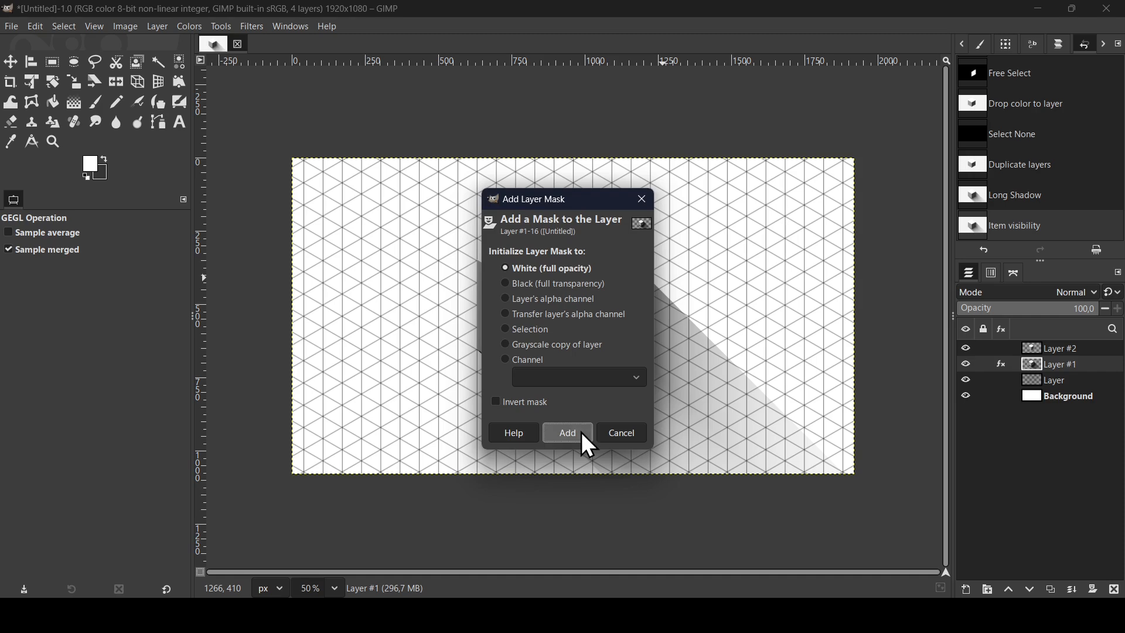
pyautogui.click(588, 445)
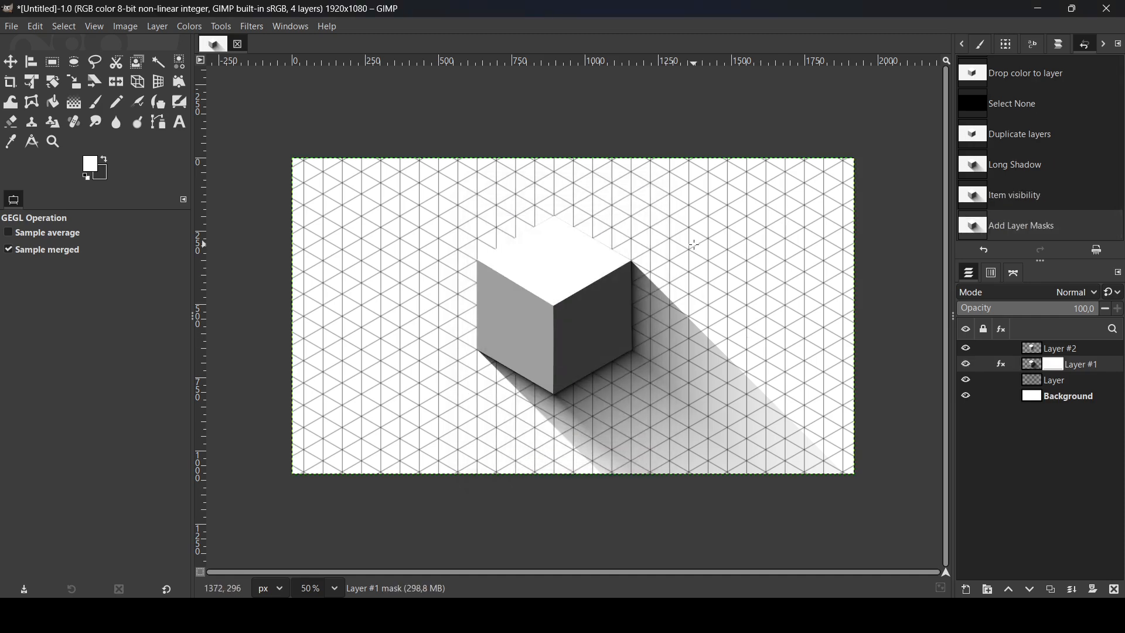
# Set the foreground color to black and paint a 166 px Paintbrush stroke on the mask along the shadow's upper-right edge.
pyautogui.click(94, 104)
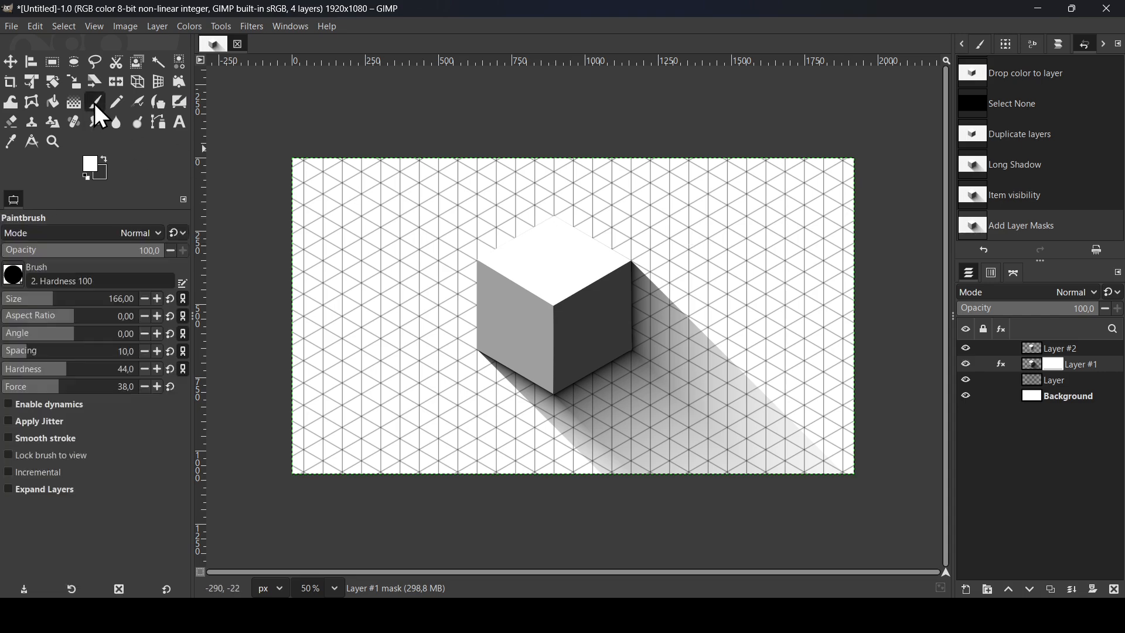
pyautogui.click(90, 167)
pyautogui.moveTo(475, 282); pyautogui.dragTo(587, 386)
pyautogui.click(648, 439)
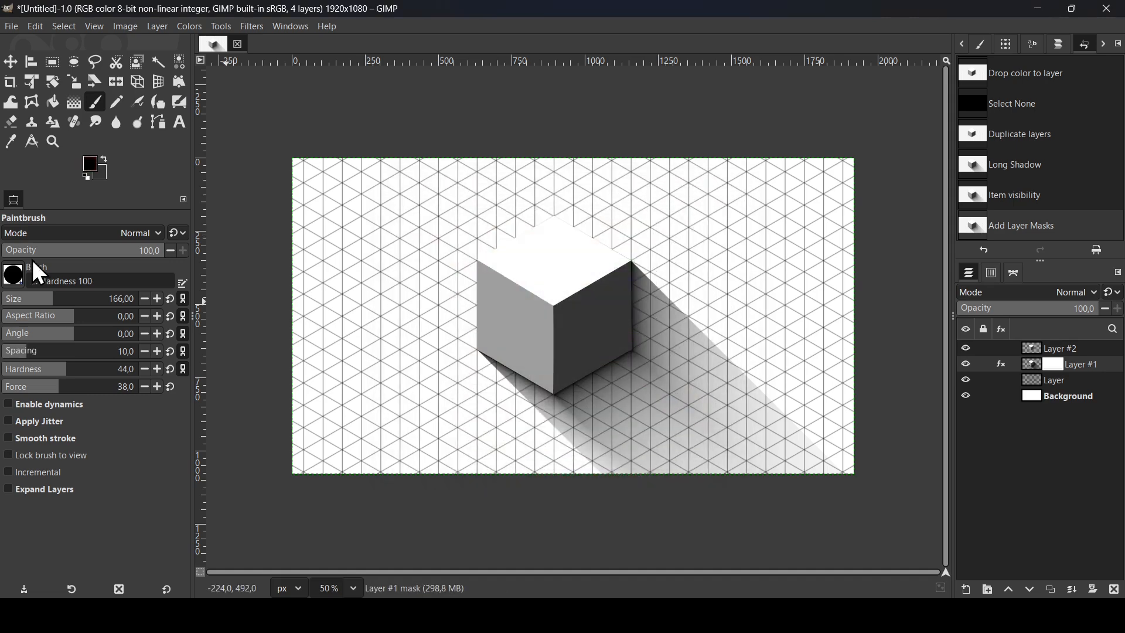
pyautogui.click(19, 271)
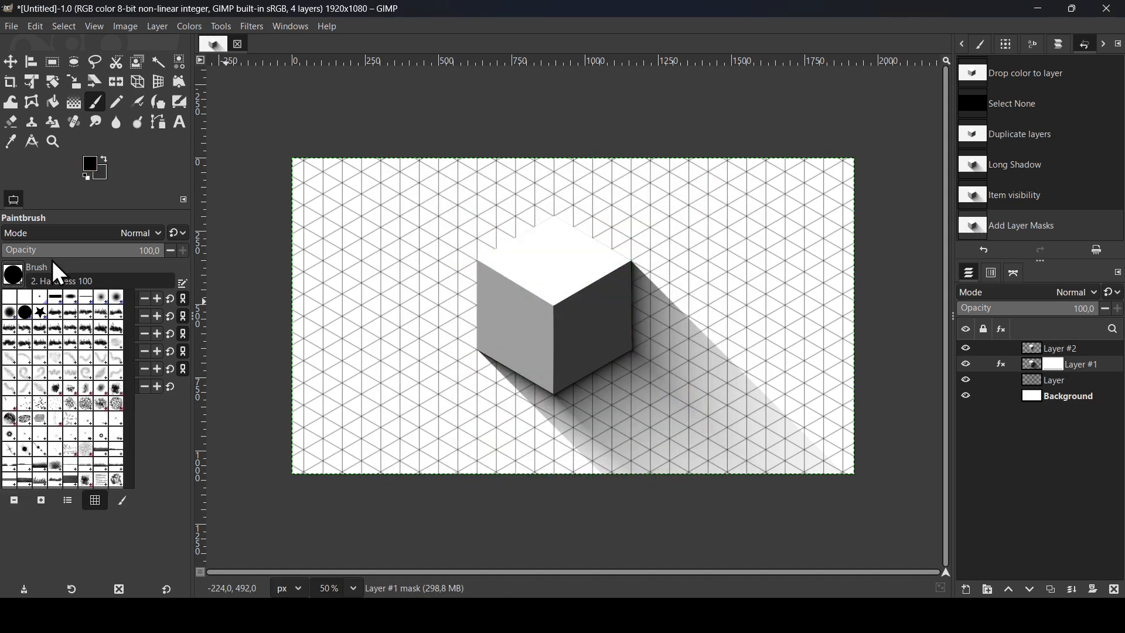
pyautogui.click(129, 184)
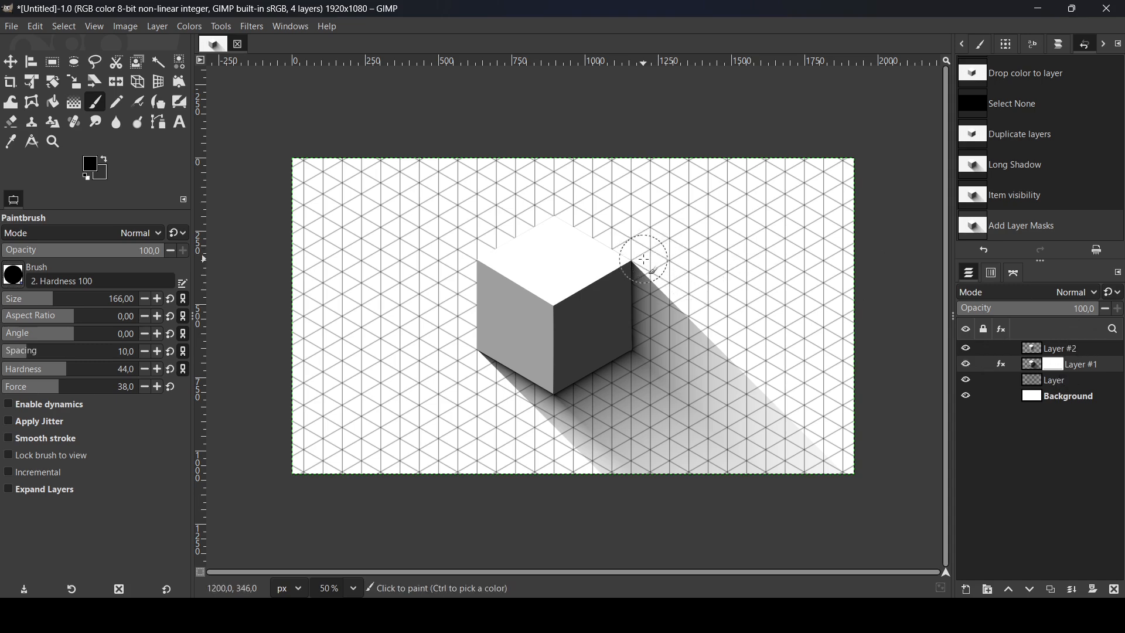
pyautogui.moveTo(646, 277)
pyautogui.mouseDown()
pyautogui.moveTo(695, 317)
pyautogui.moveTo(726, 369)
pyautogui.mouseUp()
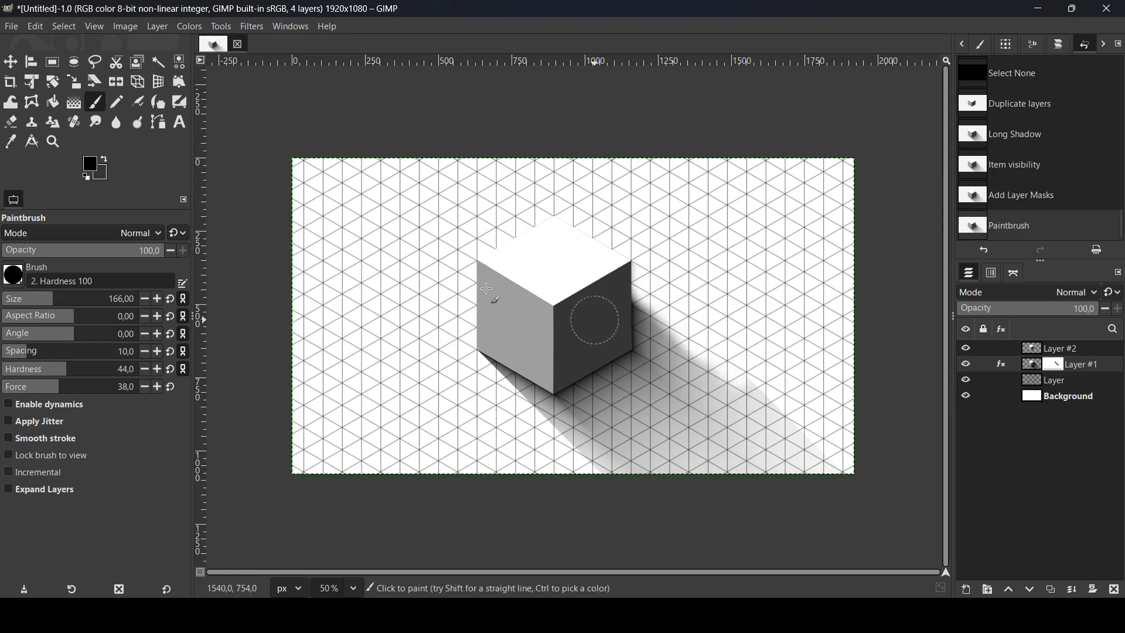
# Enlarge the brush to 371 px and mask out the shadow's upper-right part diagonally, from beside the cube to the canvas's lower edge.
pyautogui.moveTo(78, 308); pyautogui.dragTo(80, 306)
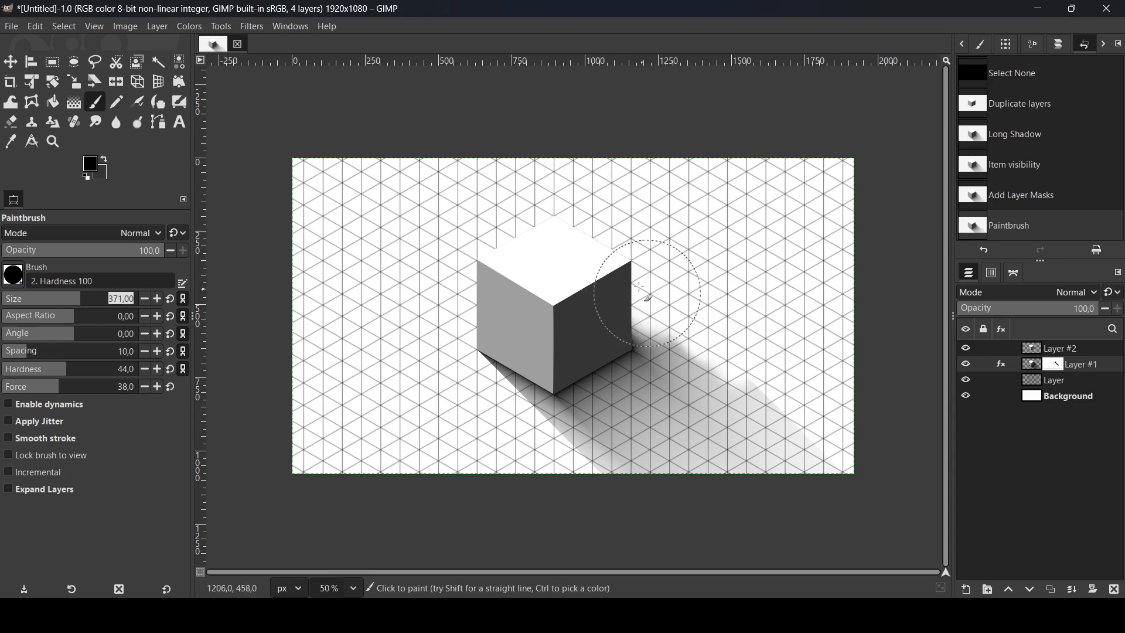
pyautogui.moveTo(640, 287)
pyautogui.mouseDown()
pyautogui.moveTo(825, 463)
pyautogui.moveTo(688, 318)
pyautogui.moveTo(670, 308)
pyautogui.moveTo(691, 331)
pyautogui.moveTo(640, 288)
pyautogui.moveTo(639, 303)
pyautogui.moveTo(736, 417)
pyautogui.moveTo(828, 489)
pyautogui.mouseUp()
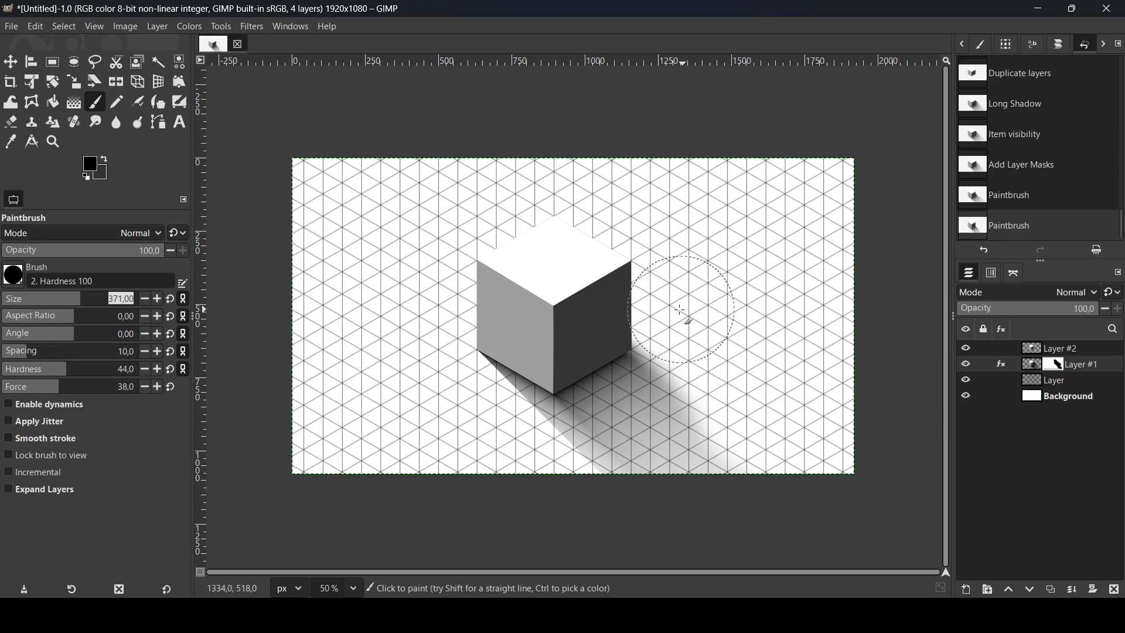
pyautogui.moveTo(650, 298)
pyautogui.mouseDown()
pyautogui.moveTo(766, 418)
pyautogui.moveTo(832, 453)
pyautogui.mouseUp()
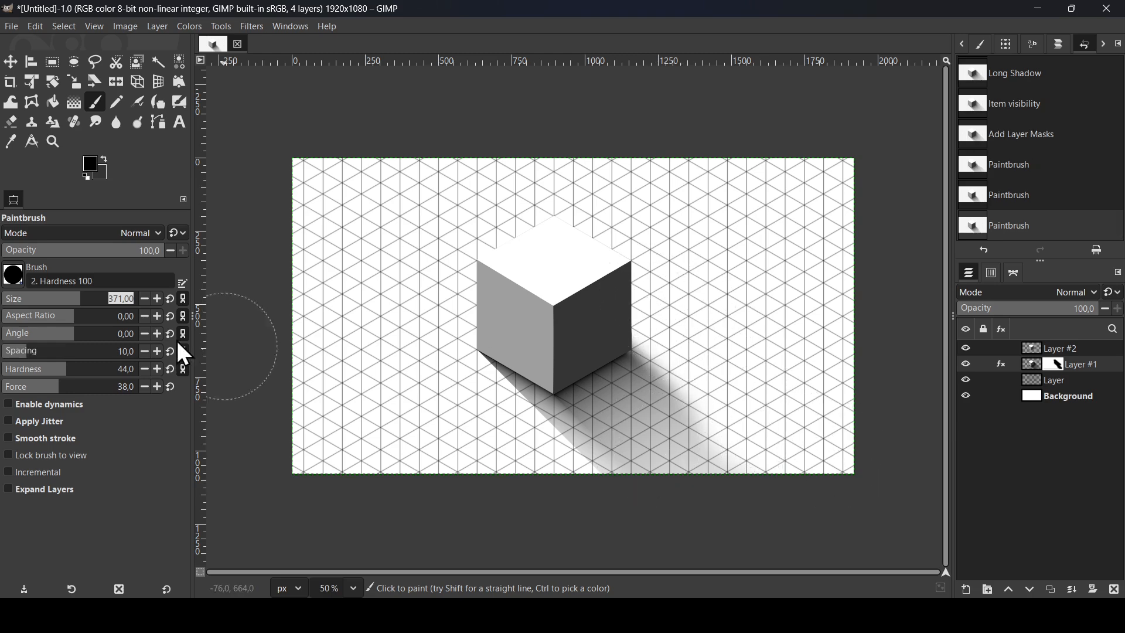
# Paint white on the mask with a 148 px brush to restore the shadow's right edge below the cube, and undo the extra stroke.
pyautogui.click(48, 305)
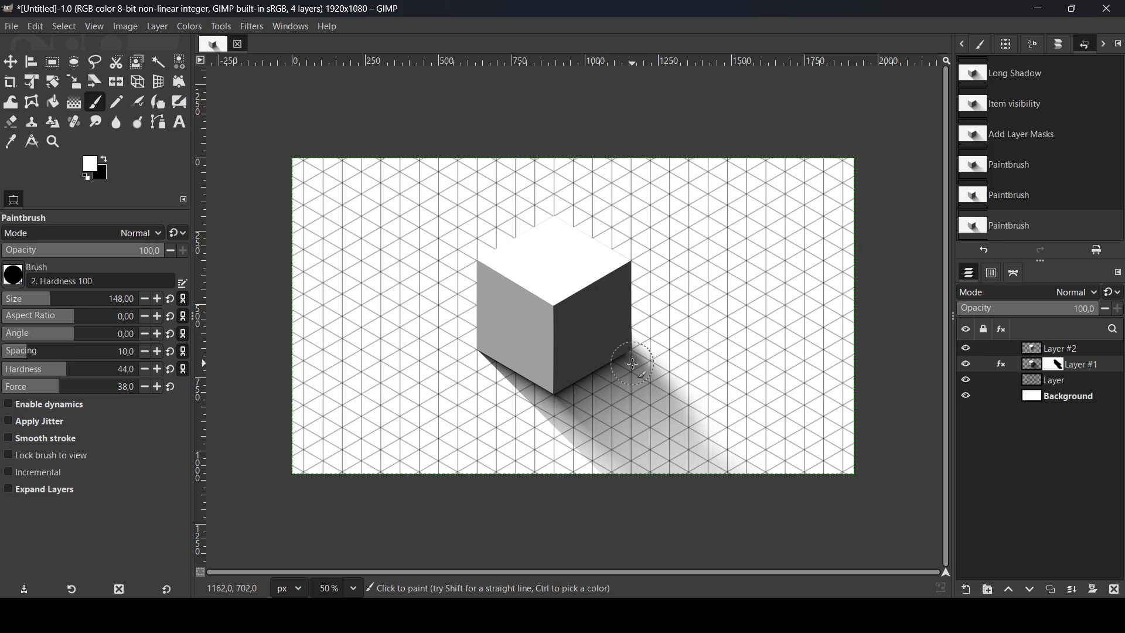
pyautogui.moveTo(627, 360)
pyautogui.mouseDown()
pyautogui.moveTo(667, 381)
pyautogui.moveTo(700, 432)
pyautogui.mouseUp()
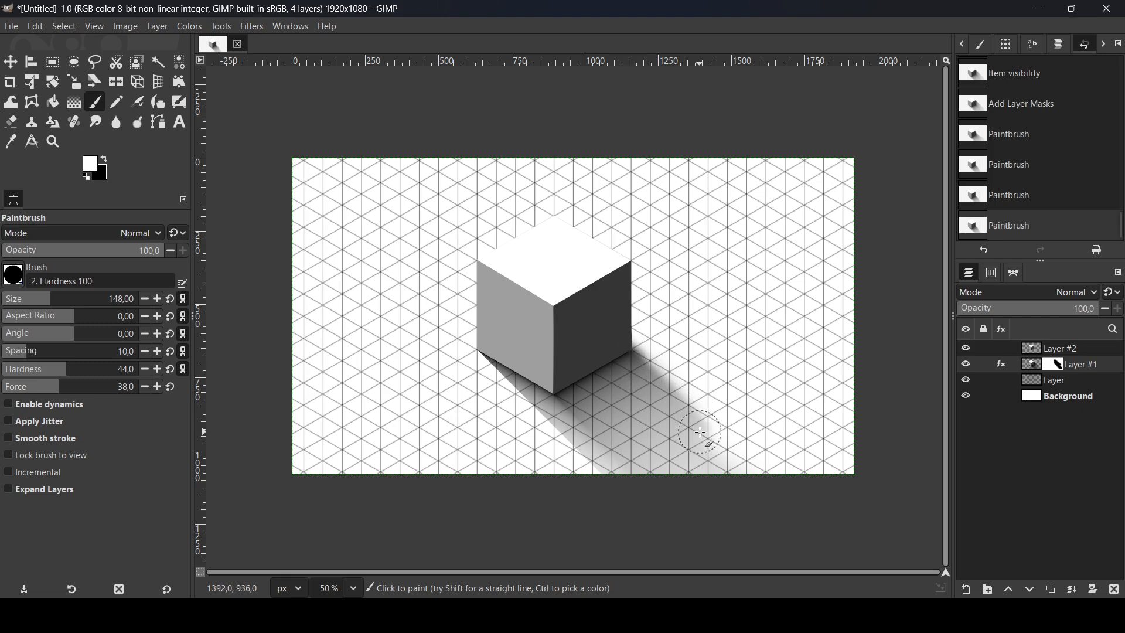
pyautogui.hotkey('ctrl', 'z')
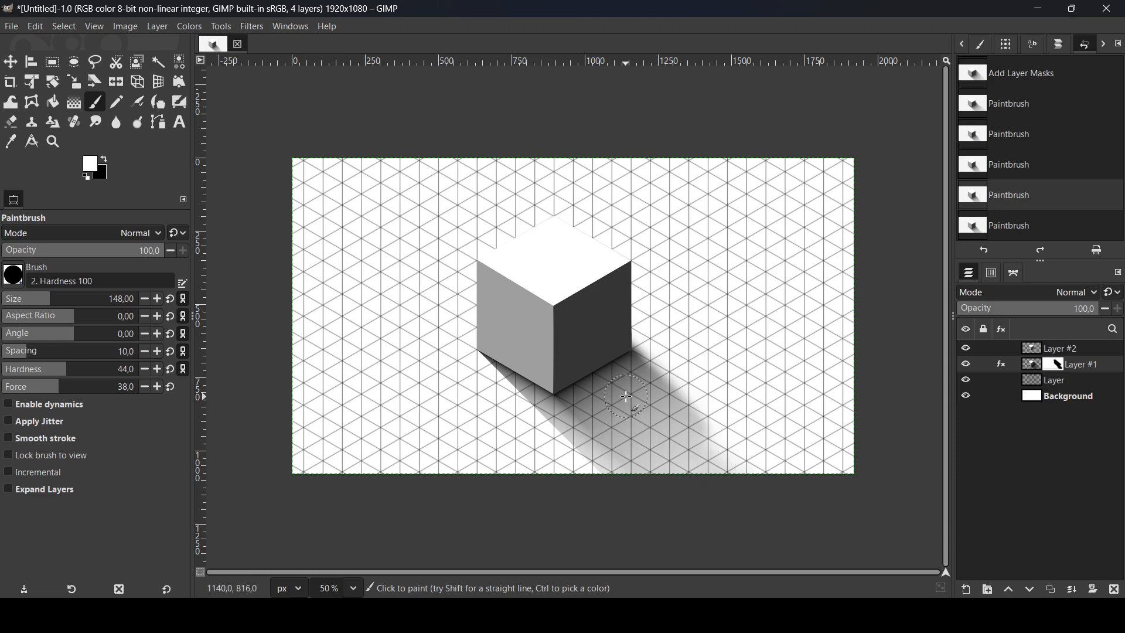
# Set the brush size to 356 px and paint a straight white line on the mask from the cube's right face to below the canvas.
pyautogui.click(77, 312)
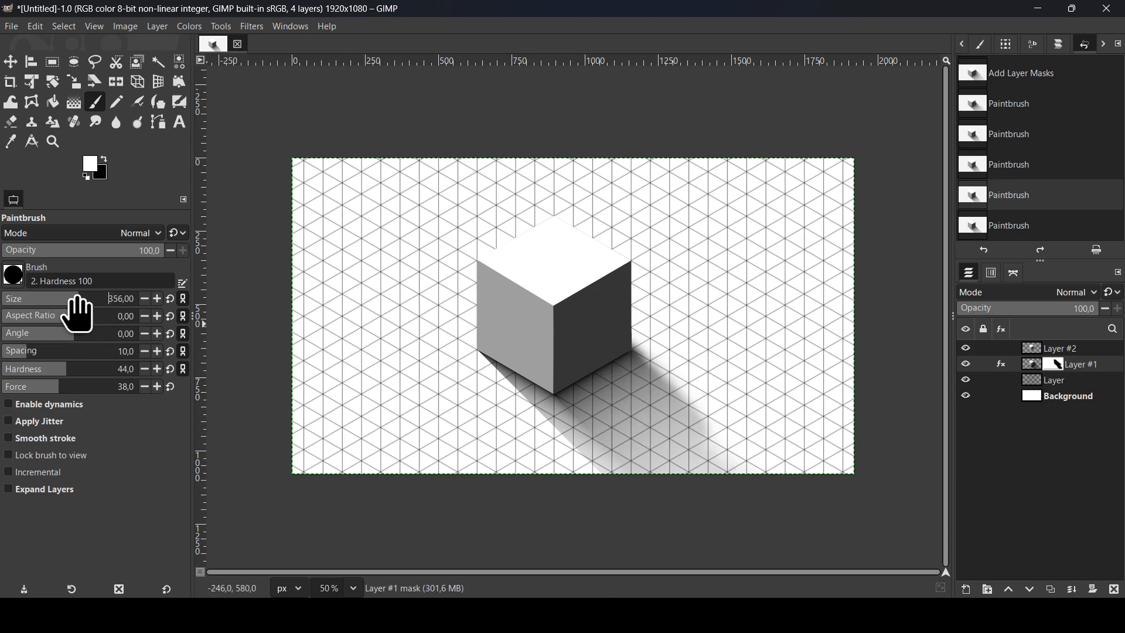
pyautogui.click(587, 361)
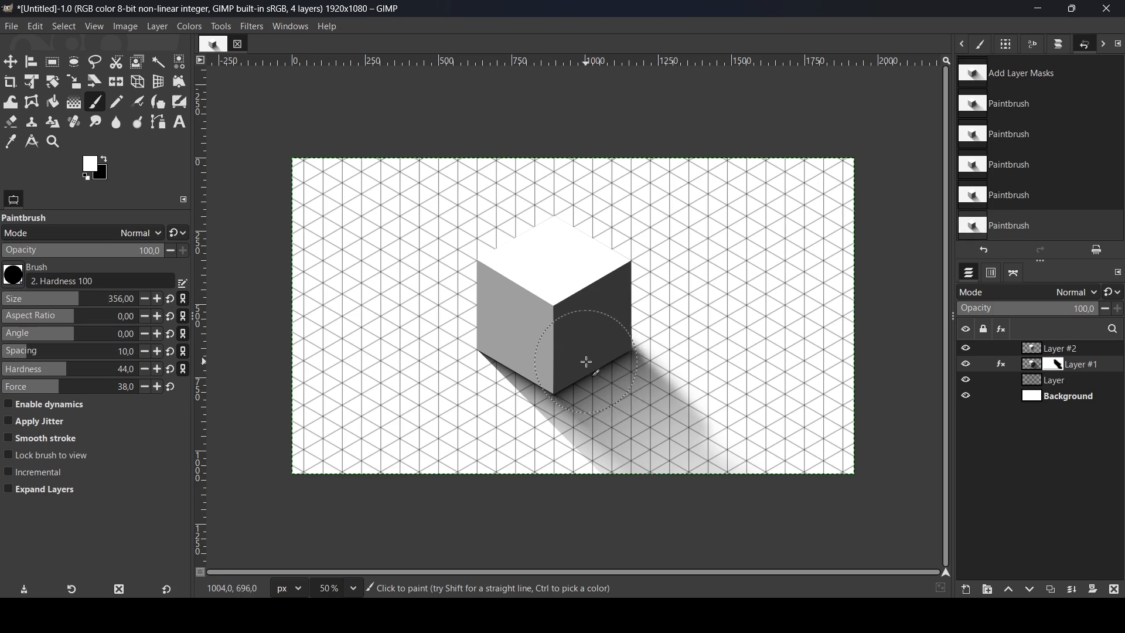
pyautogui.keyDown('shift'); pyautogui.click(757, 518); pyautogui.keyUp('shift')
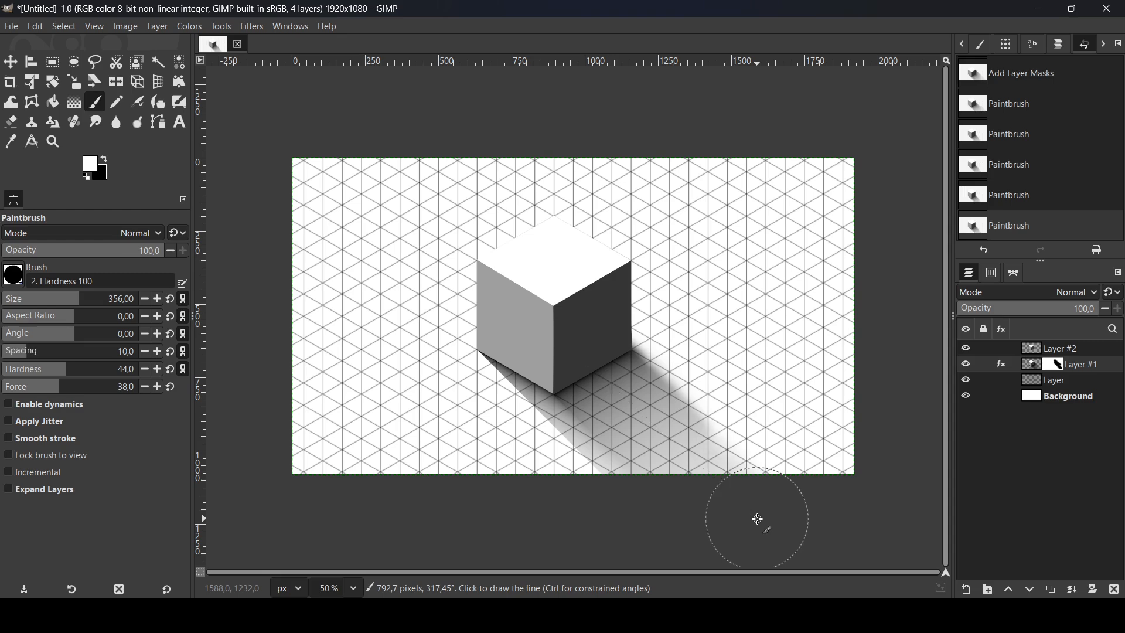
# Extend the shadow's right edge with another straight 356 px white stroke on the mask, from the cube to below the canvas.
pyautogui.click(586, 349)
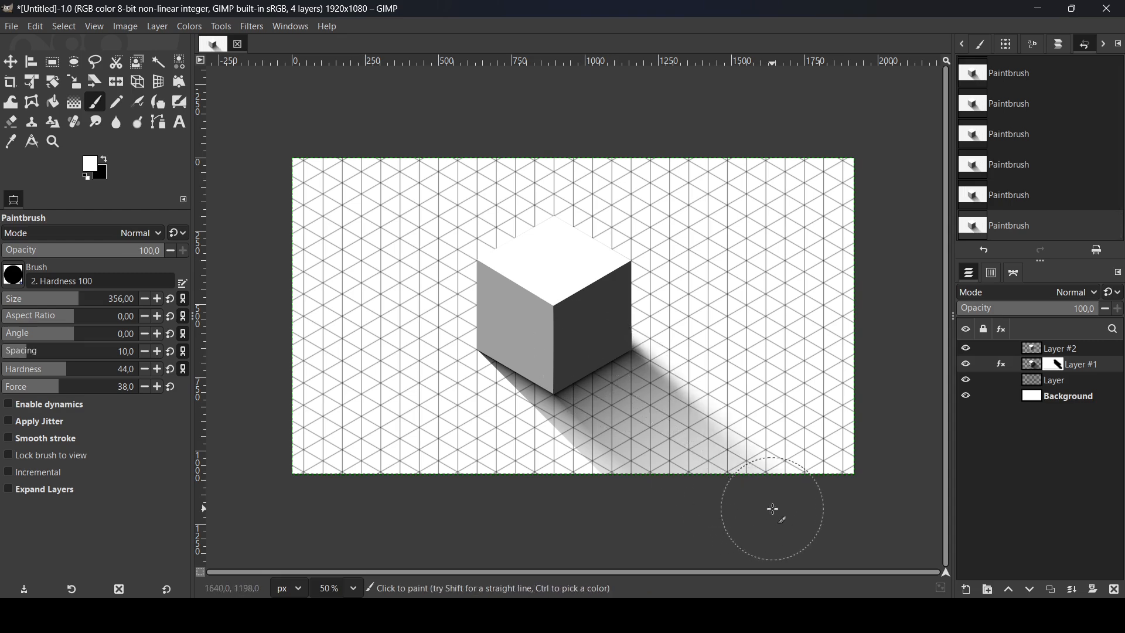
pyautogui.click(1042, 398)
pyautogui.press('-')
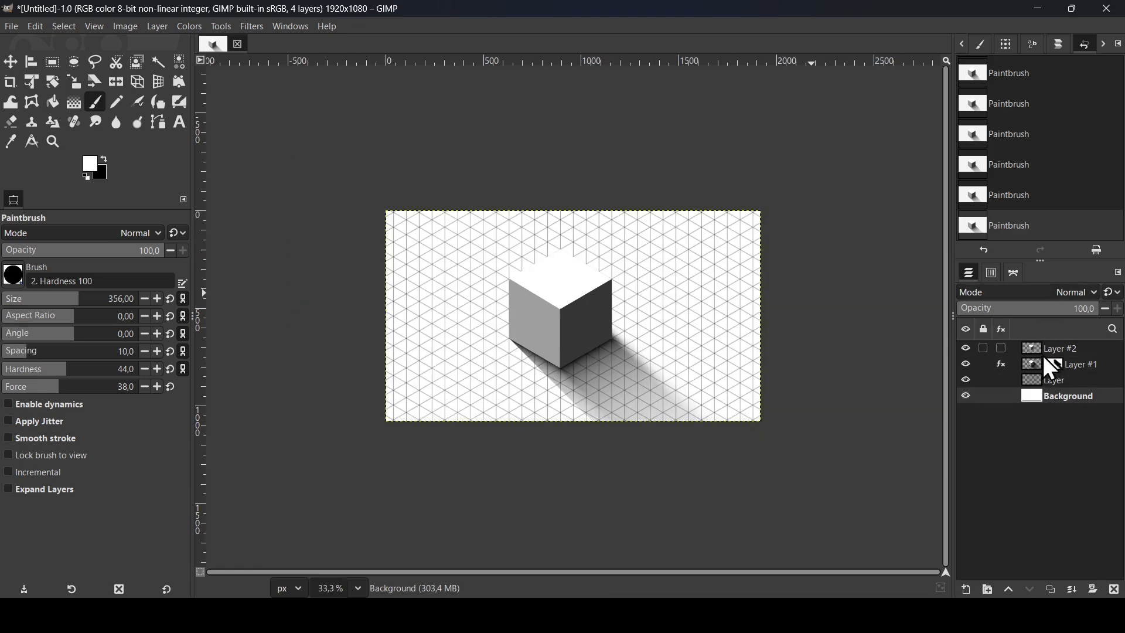
# Toggle the shadow layer (Layer #1) off and on to compare, and set its opacity to 85.
pyautogui.click(1038, 366)
pyautogui.click(966, 363)
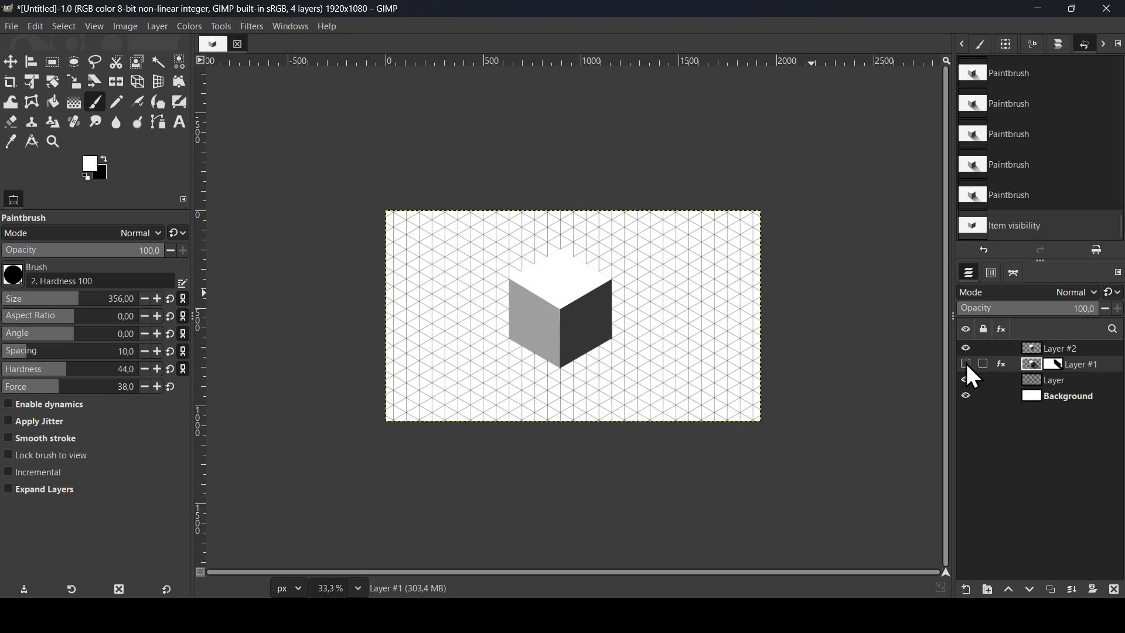
pyautogui.click(966, 363)
pyautogui.moveTo(1010, 317); pyautogui.dragTo(1078, 331)
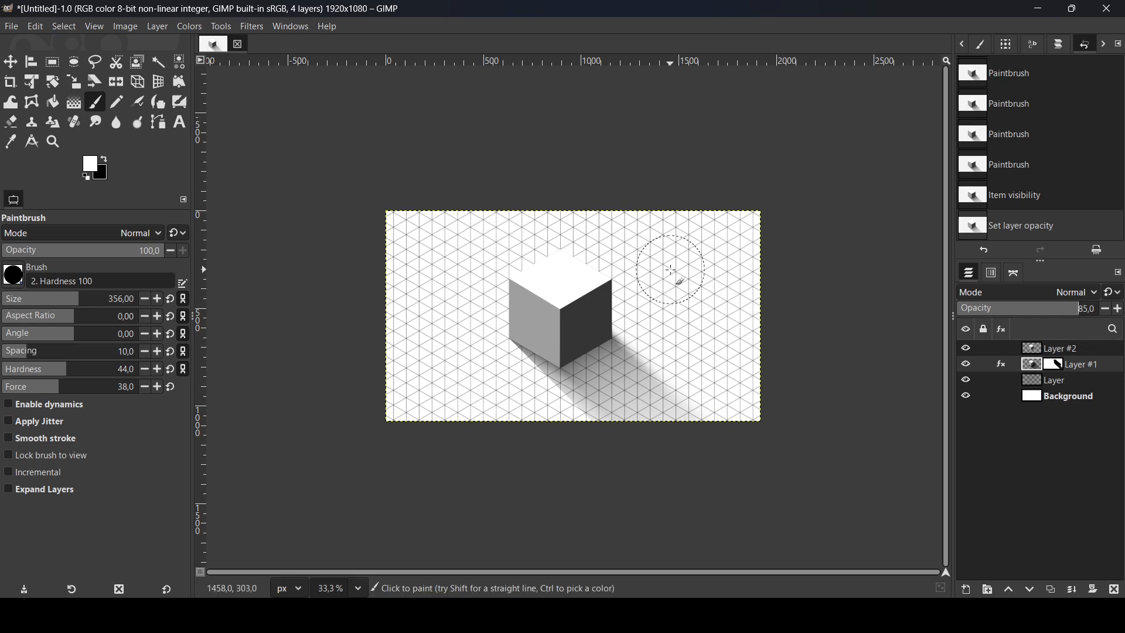
# Create a new layer from the visible image above Layer #2 and inspect the cube and its shadow up close.
pyautogui.click(1036, 352)
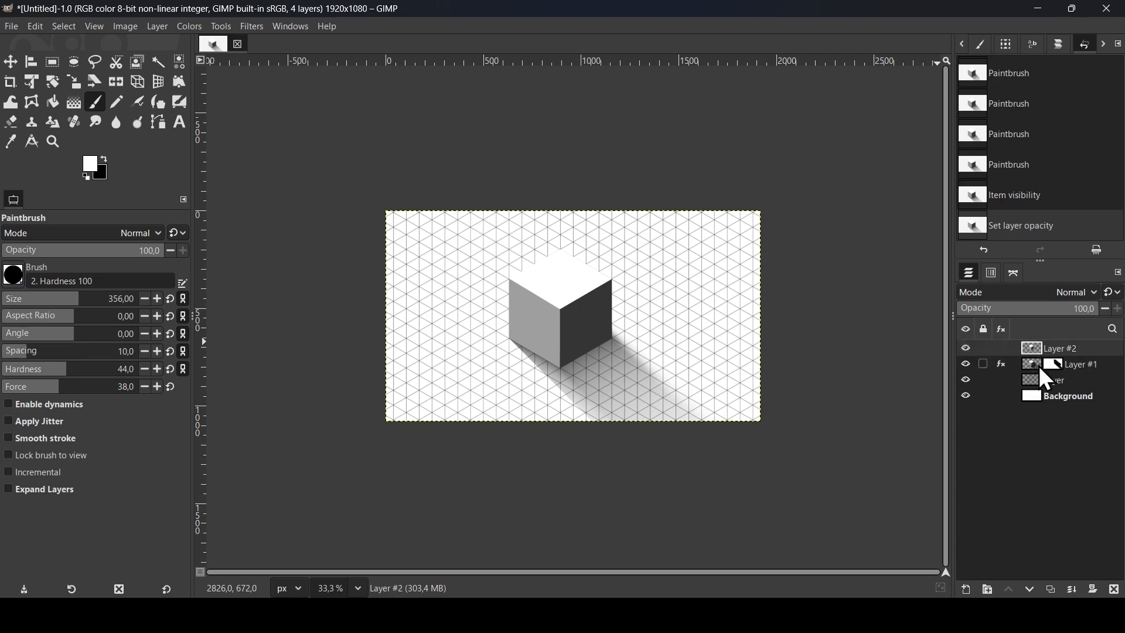
pyautogui.rightClick(1034, 355)
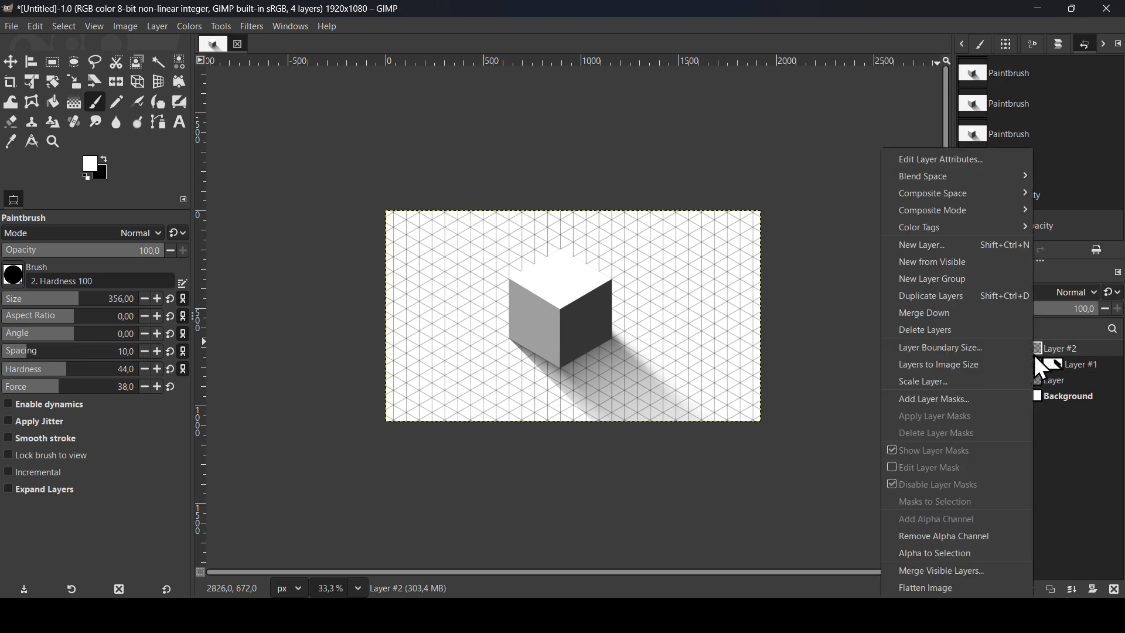
pyautogui.click(978, 263)
pyautogui.scroll(2, 569, 239)
pyautogui.scroll(-1, 569, 239)
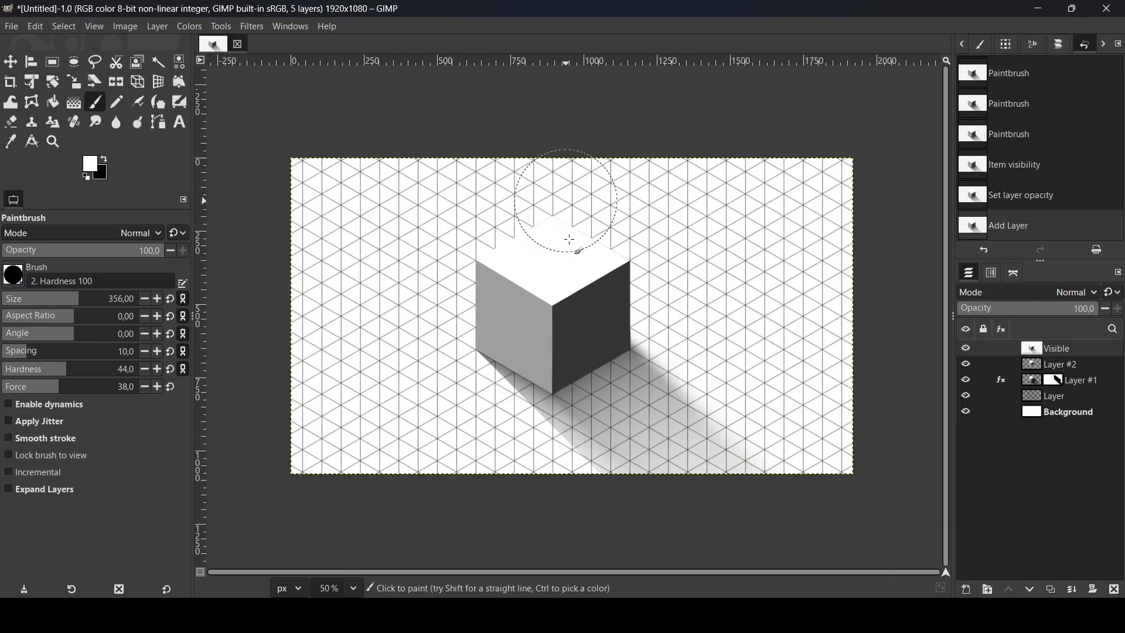
pyautogui.scroll(2, 908, 380)
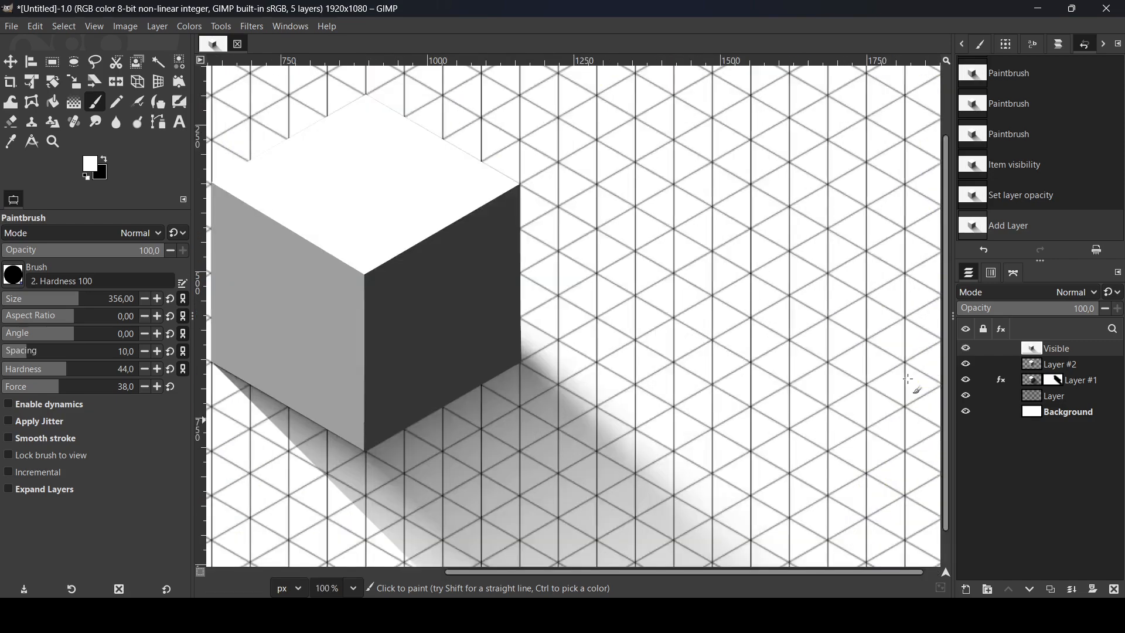
pyautogui.scroll(-2, 907, 380)
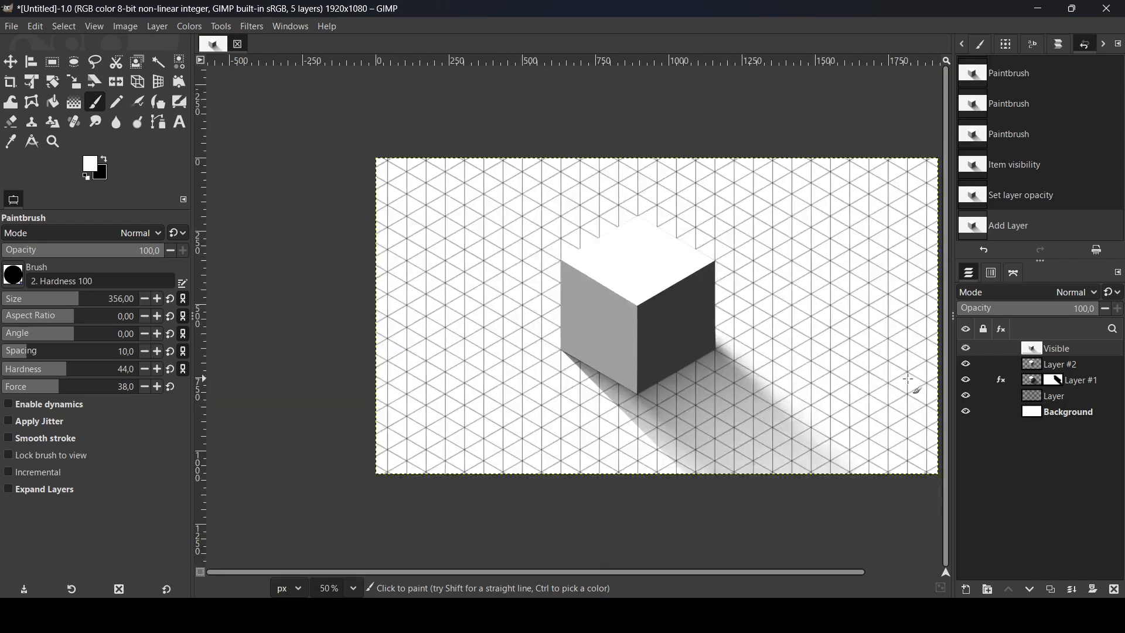